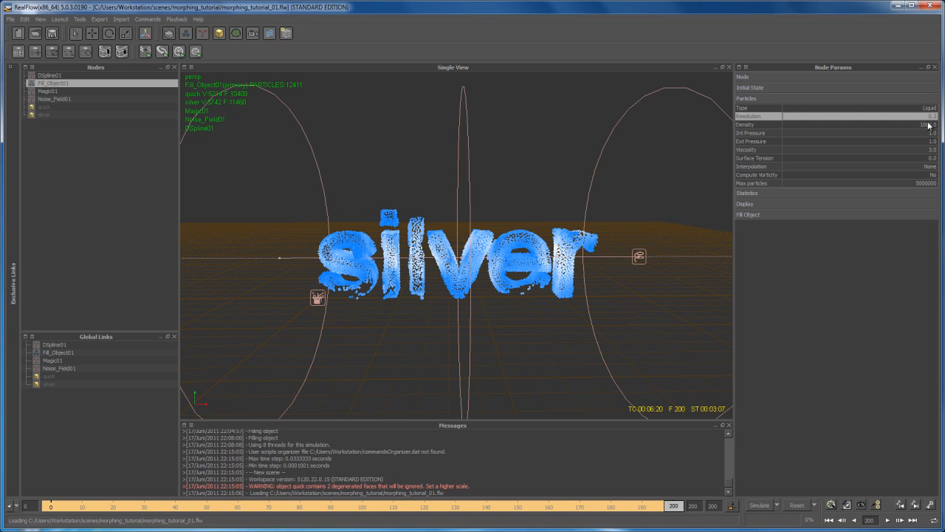
Step: Set the particle resolution of Fill_Object01 to 1.3 and reset the scene data
double_click(926, 118)
type("1")
key("Return")
type(".3")
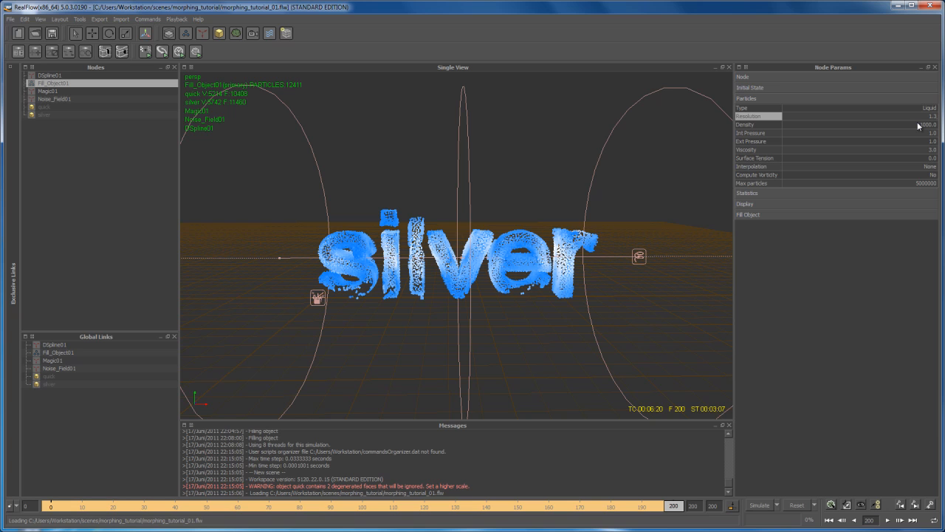
key("Return")
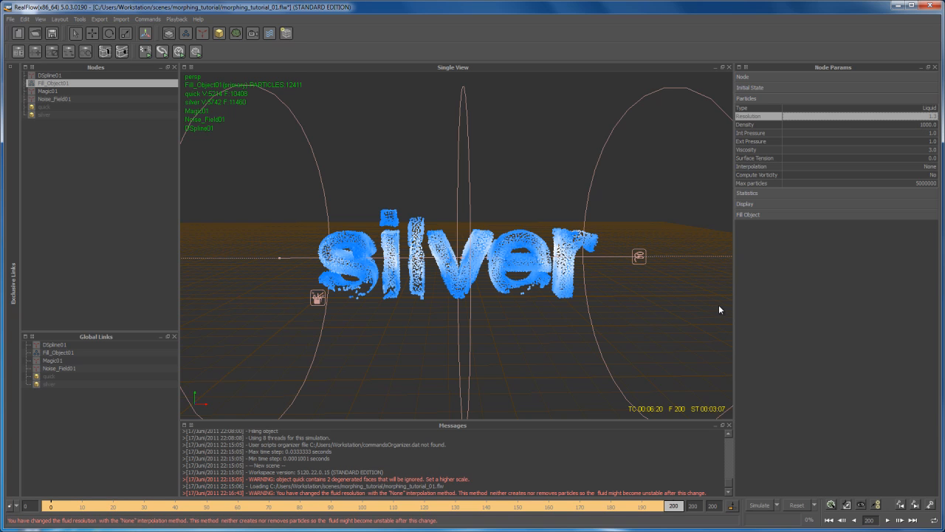
left_click(798, 507)
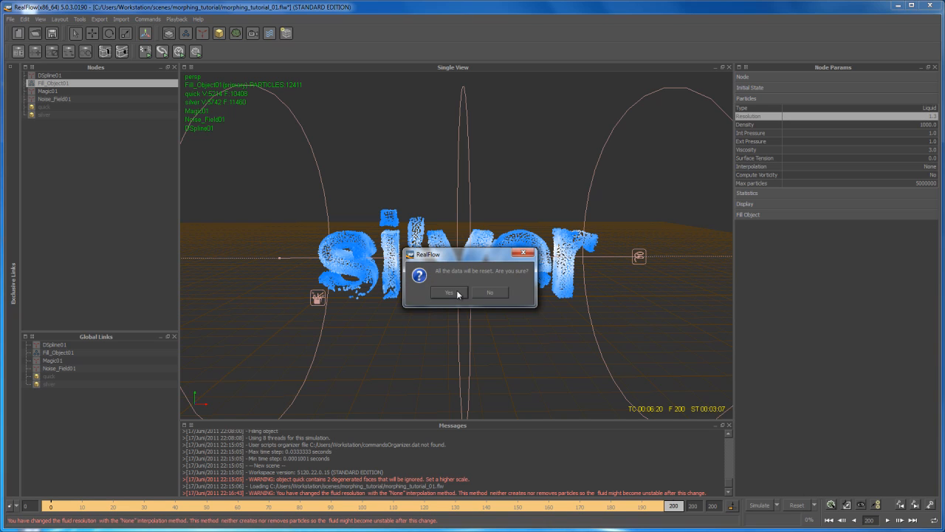
left_click(449, 293)
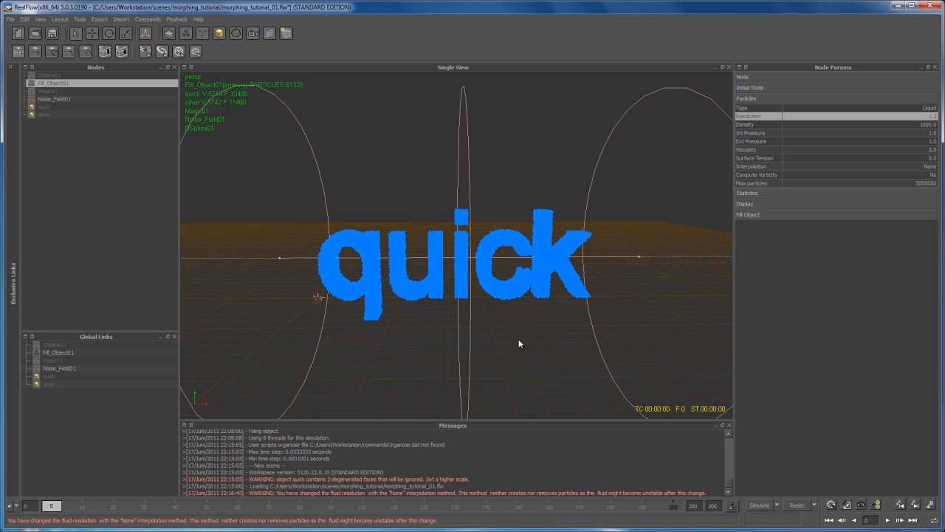
Step: Add a key for DSpline01's active Simulation state at frame 124
scroll(513, 338, "down", 3)
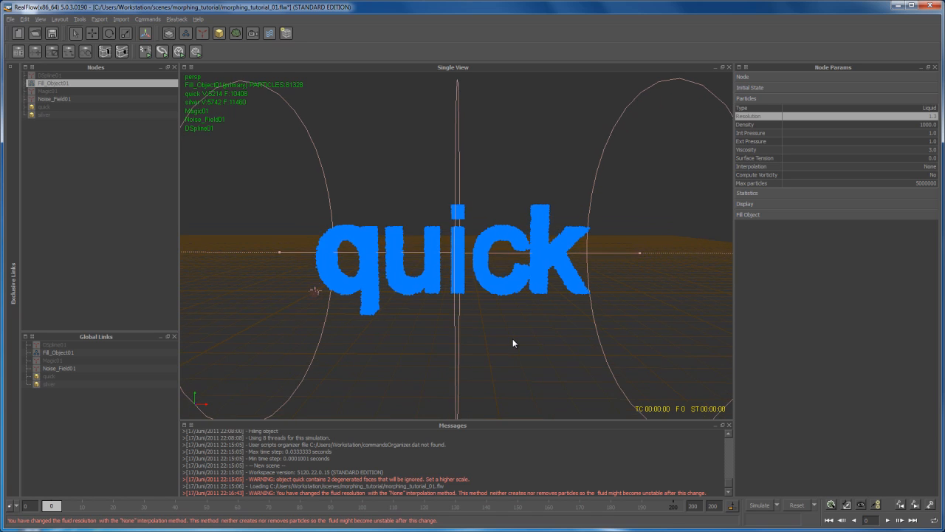
scroll(489, 327, "up", 2)
scroll(489, 327, "down", 3)
scroll(485, 325, "up", 5)
scroll(505, 330, "down", 2)
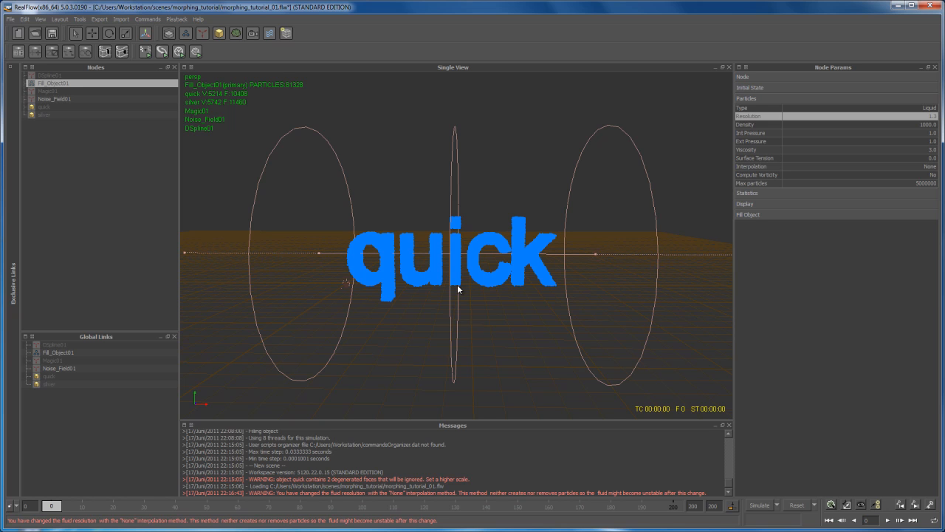
left_click(54, 76)
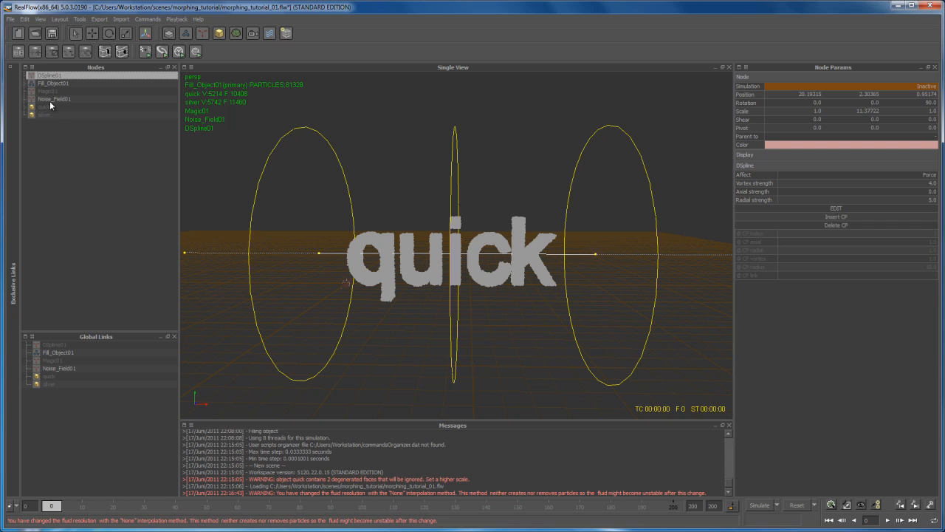
left_click(63, 99)
left_click(65, 76)
left_click(439, 508)
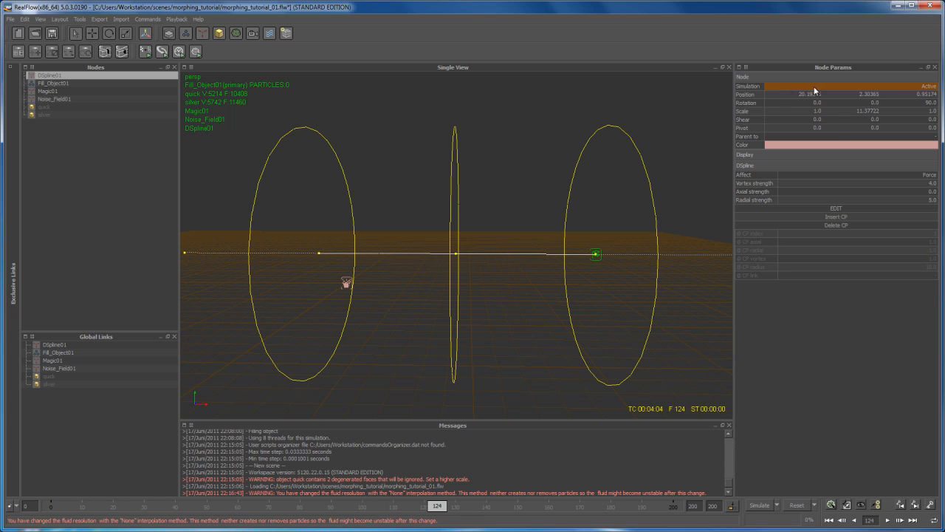
left_click(780, 86)
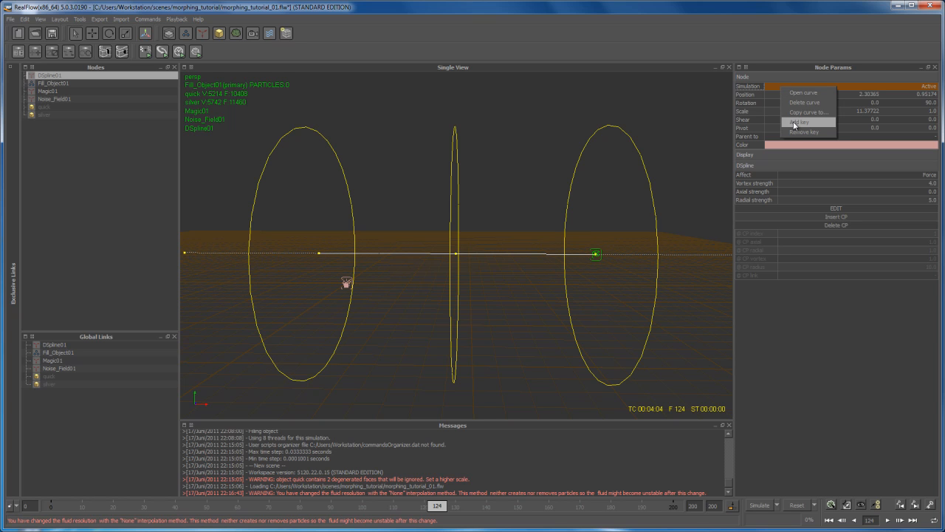
left_click(793, 121)
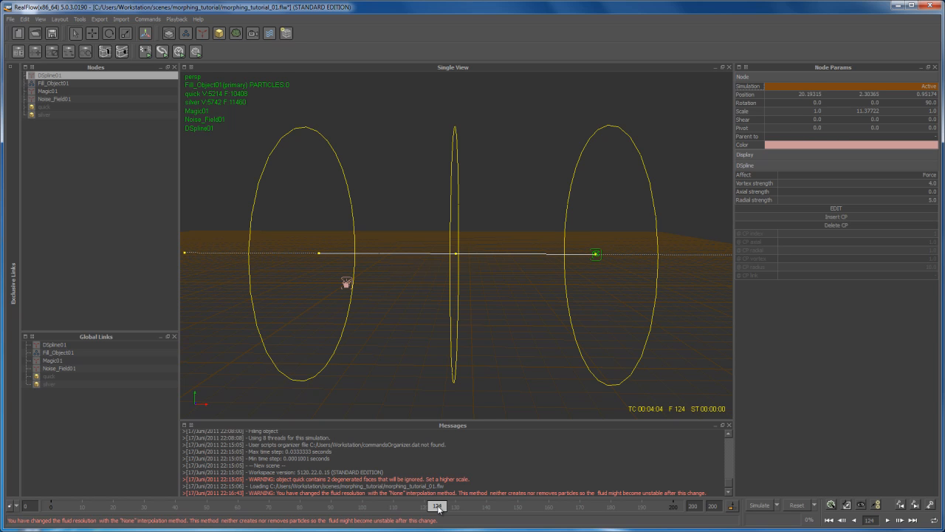
Step: Set DSpline01's Simulation to Inactive at frame 125 and add a key for it
left_click_drag(438, 507, 441, 507)
left_click(931, 86)
left_click(933, 86)
left_click(878, 94)
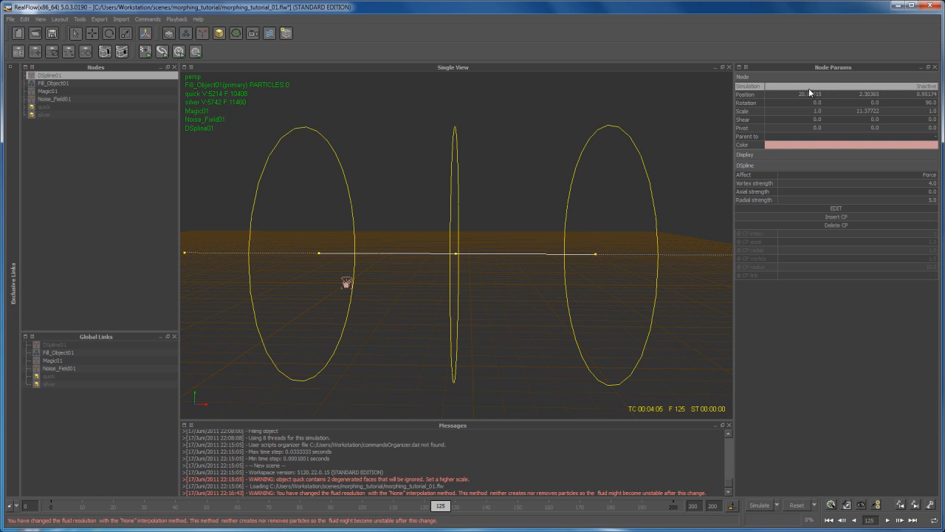
left_click(773, 89)
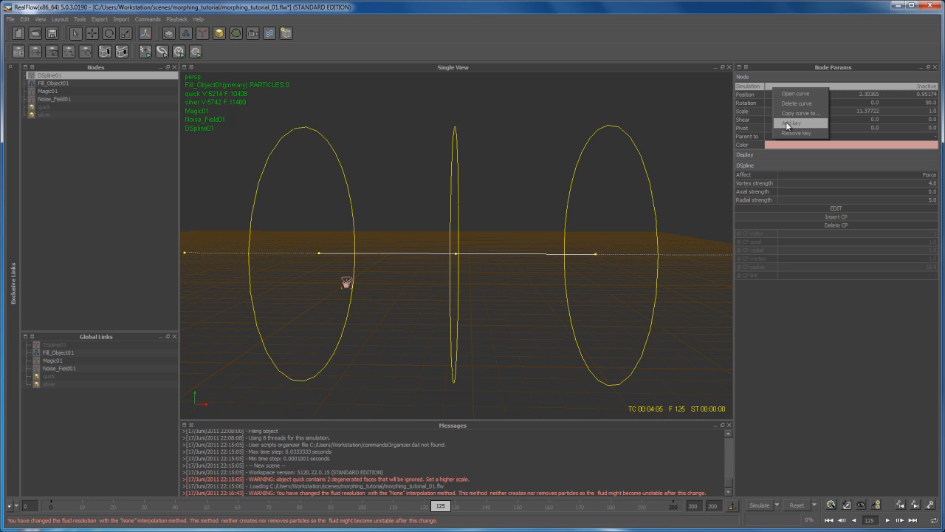
left_click(787, 126)
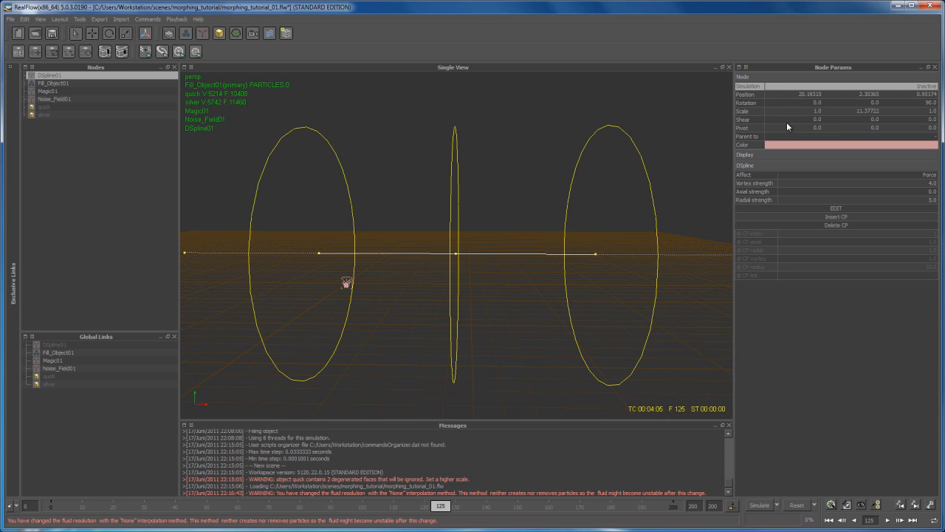
Step: Add a key for Noise_Field01's active Simulation state at frame 124
left_click(65, 99)
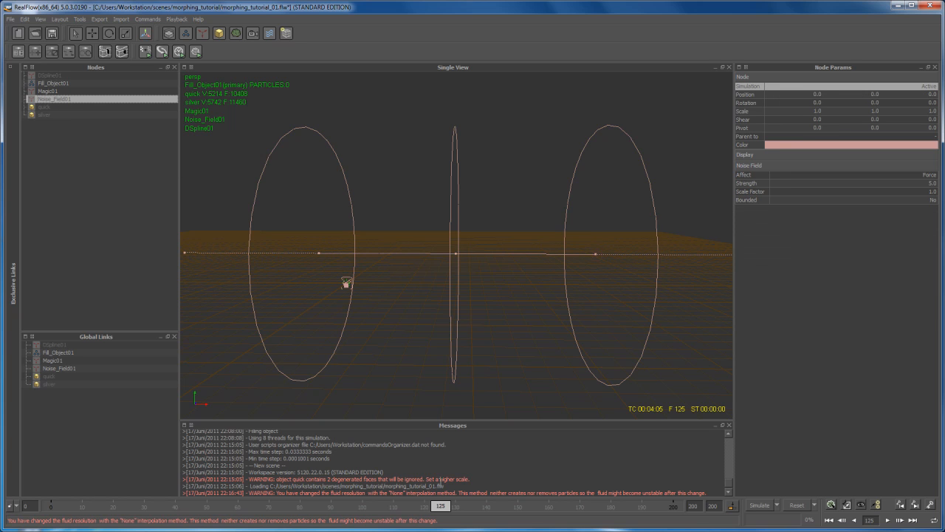
left_click_drag(443, 508, 440, 508)
right_click(774, 87)
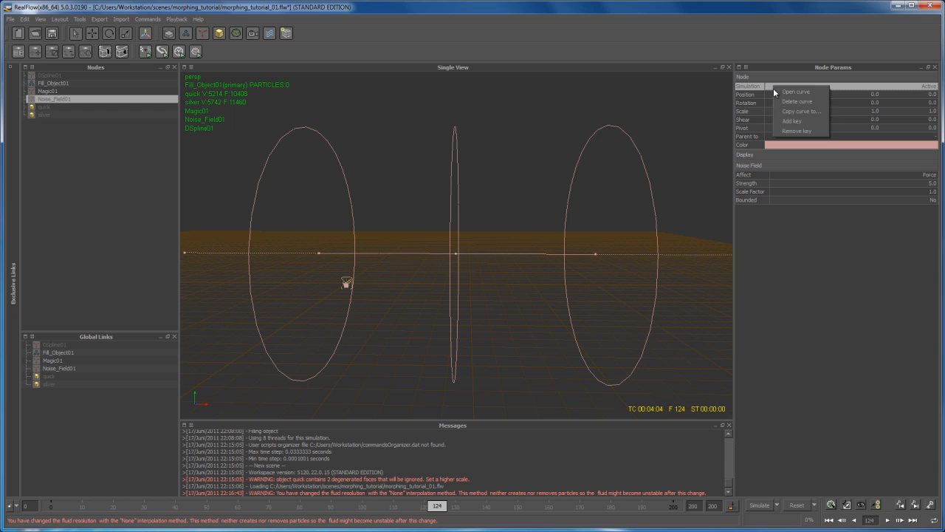
left_click(787, 121)
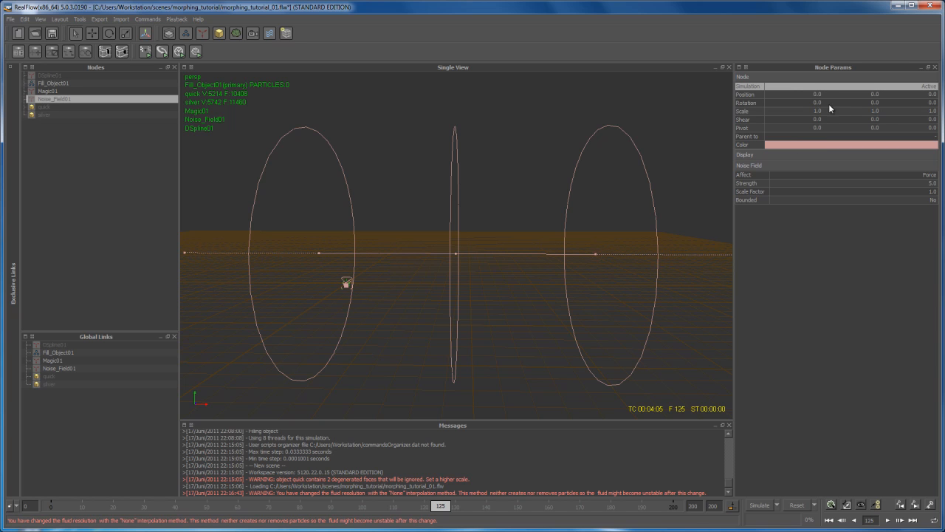
Step: Set Noise_Field01's Simulation to Inactive at frame 125 and add a key for it
left_click(935, 87)
left_click(934, 88)
left_click(883, 96)
left_click(775, 86)
left_click(789, 125)
Step: Set DSpline01's vortex strength to 8 and its radial strength to 10
left_click(56, 74)
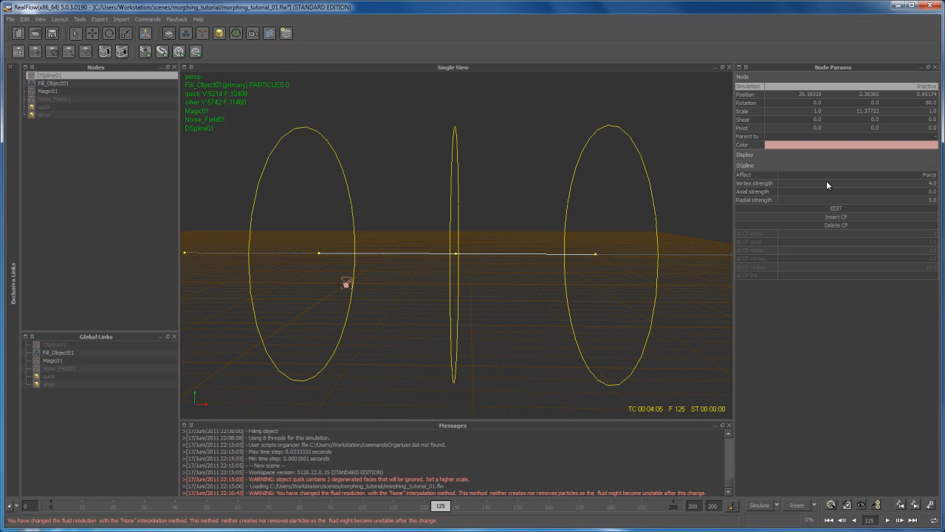
left_click(927, 184)
type("8")
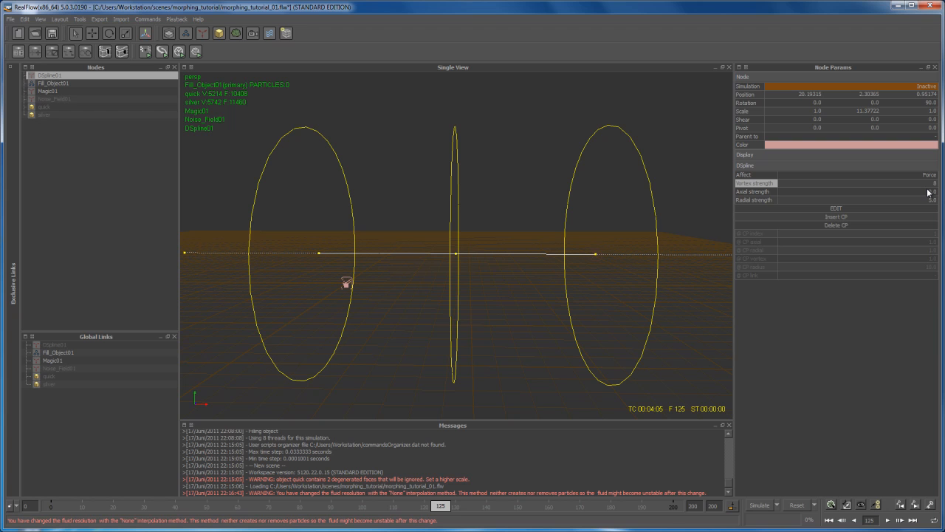
key("Return")
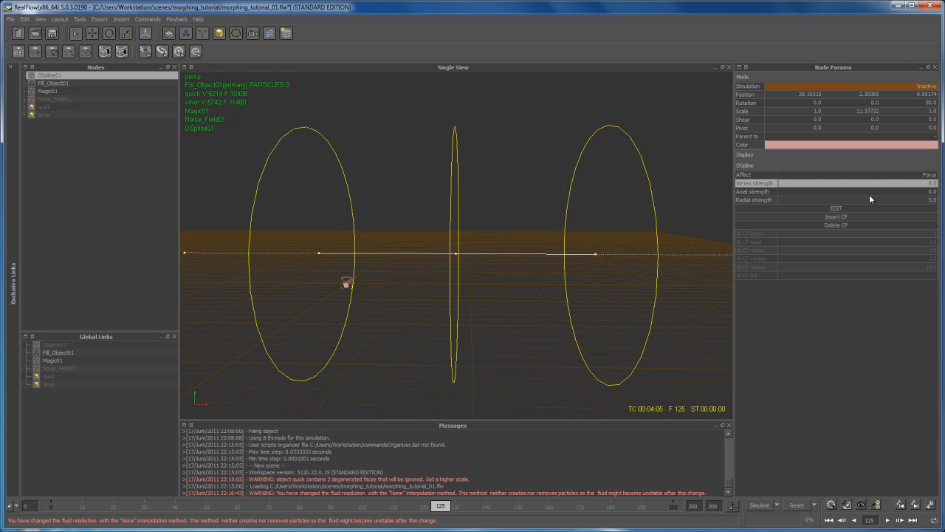
left_click(931, 200)
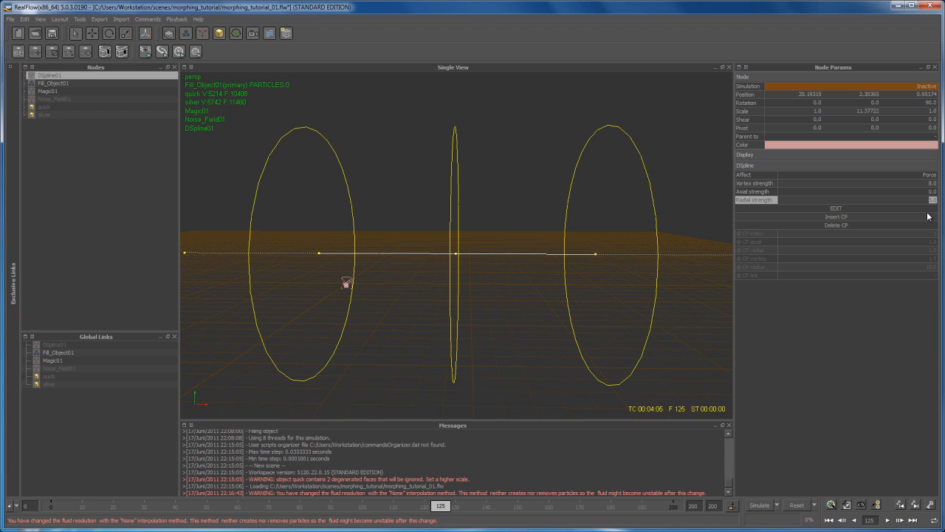
type("10")
key("Return")
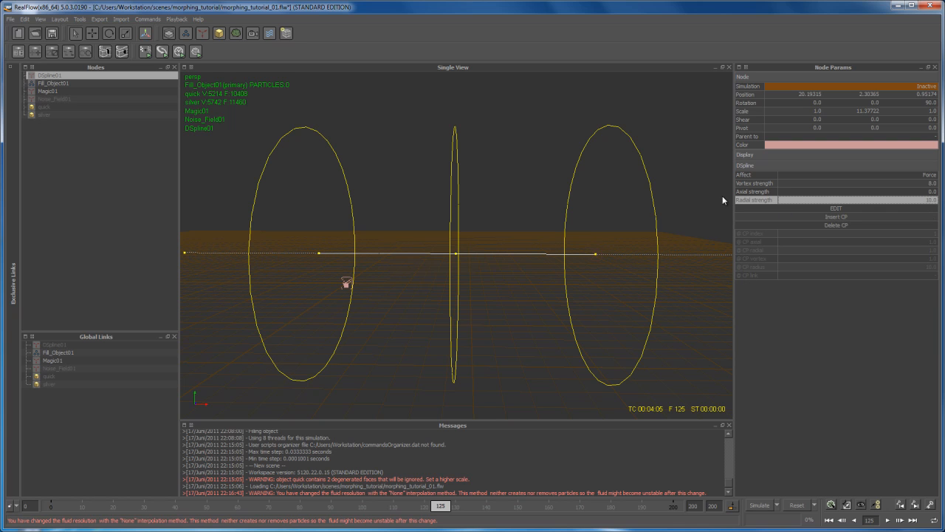
Step: Set the strength of Noise_Field01 to 8
left_click(65, 99)
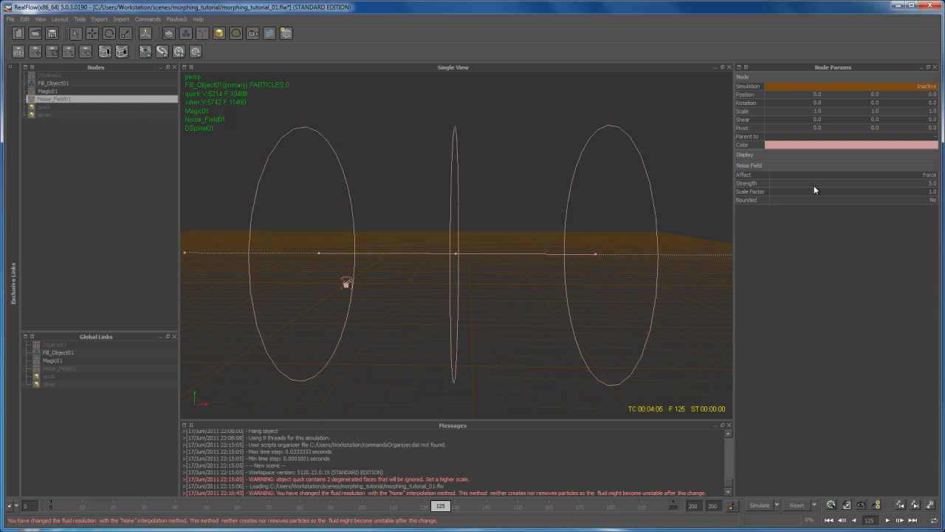
double_click(928, 189)
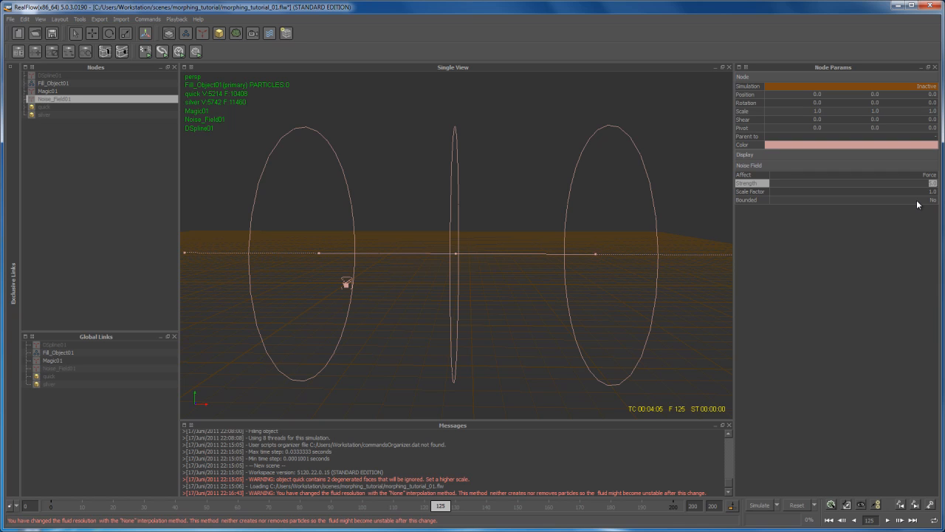
type("8")
key("Return")
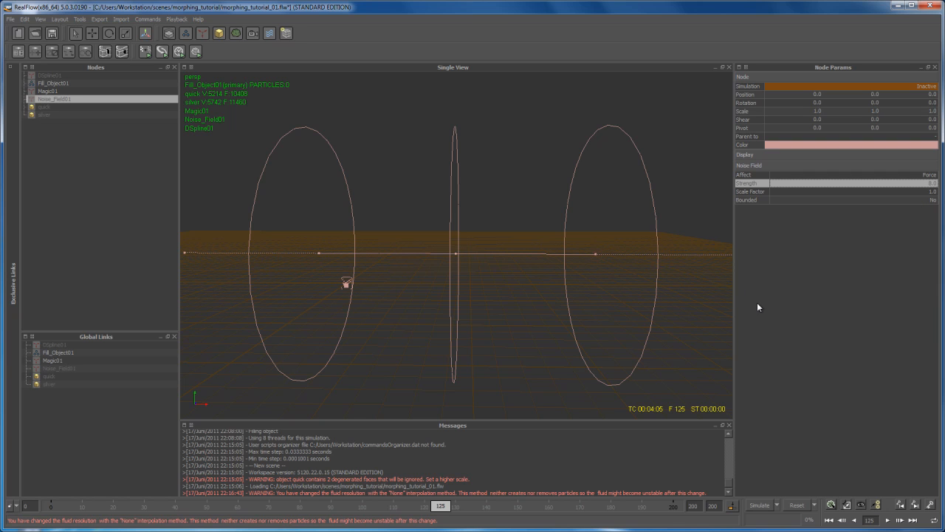
Step: Set the approach strength of Magic01 to 15
left_click(57, 91)
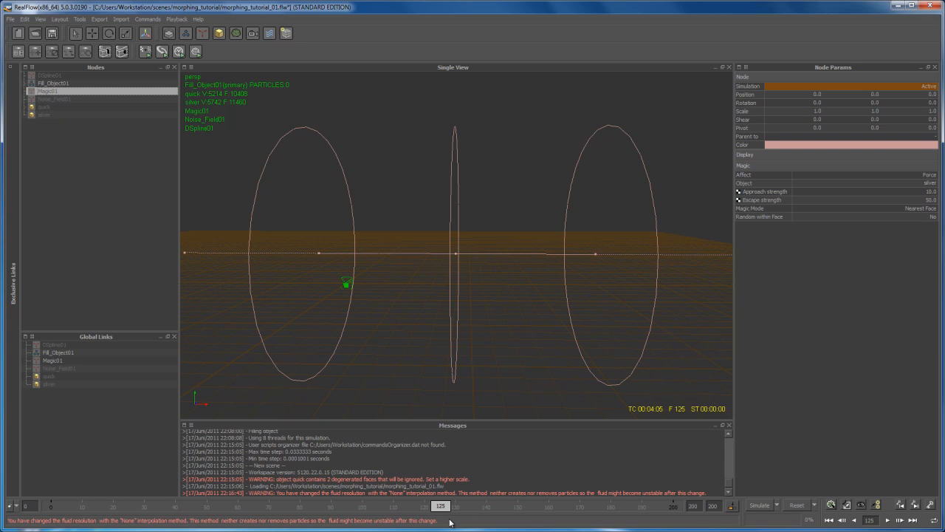
double_click(929, 193)
type("15")
key("Return")
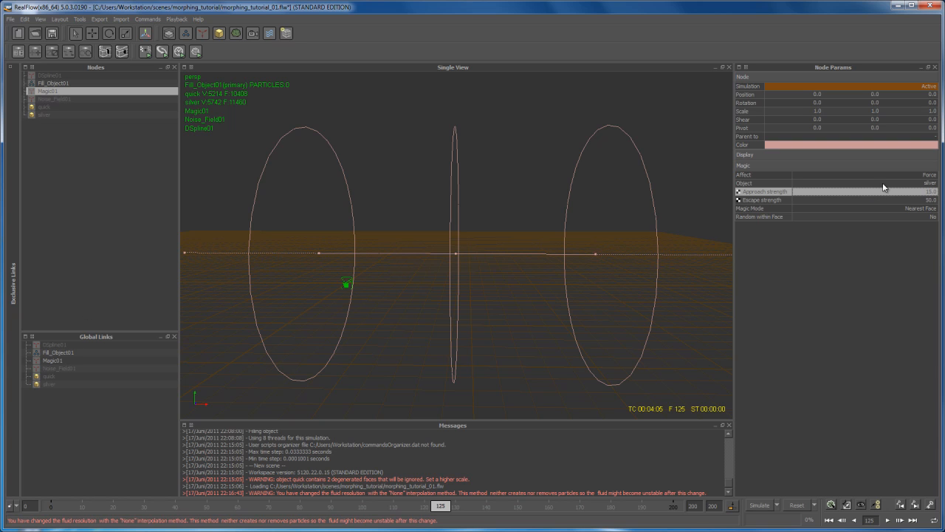
Step: Remove Magic01 from the global links and add it back from the scene nodes
left_click(62, 360)
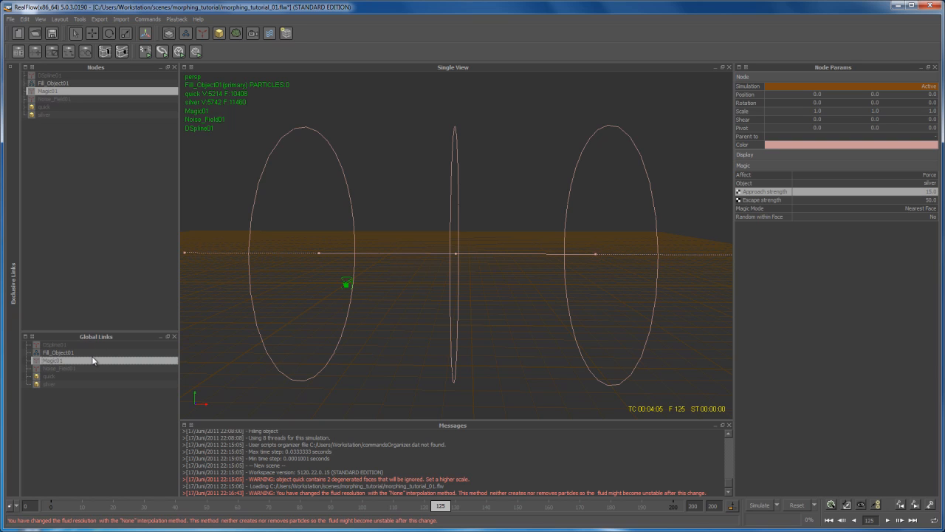
key("Delete")
left_click_drag(41, 90, 39, 382)
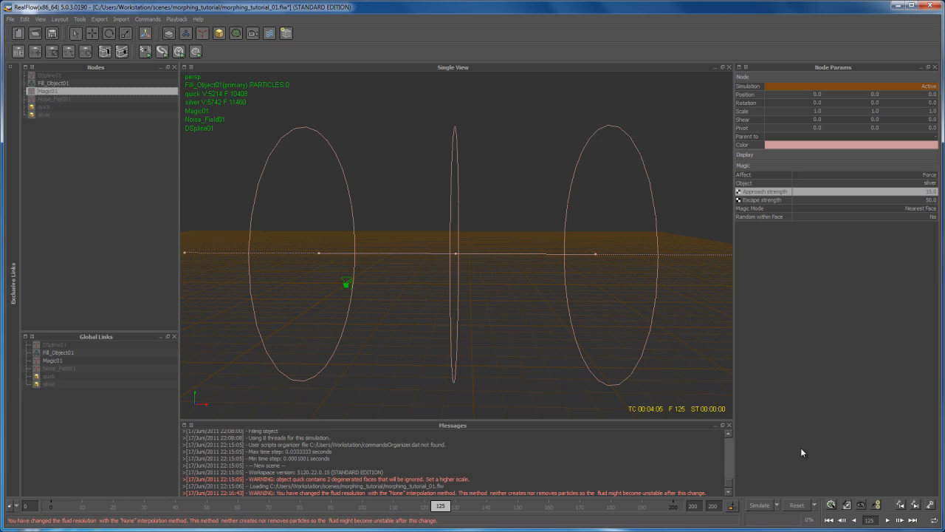
Step: Reset the scene data to frame 0 and start the simulation
left_click(797, 505)
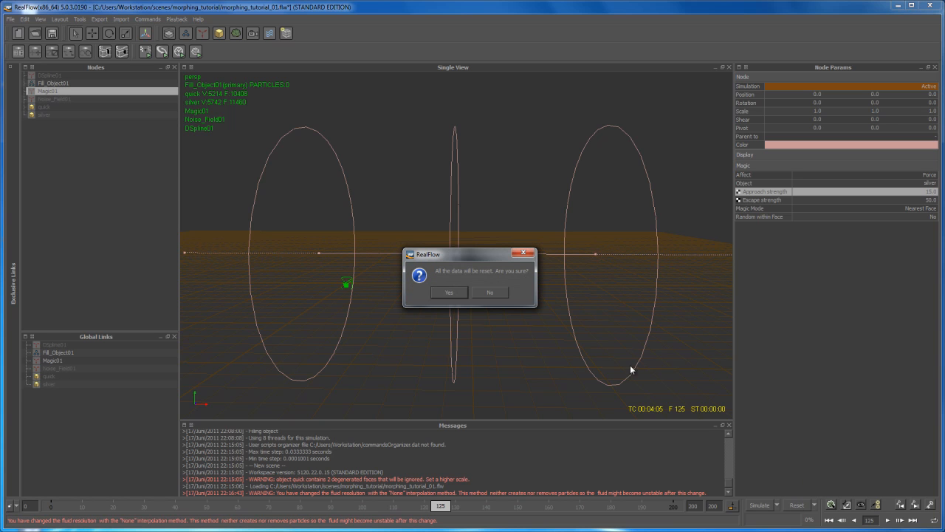
left_click(457, 292)
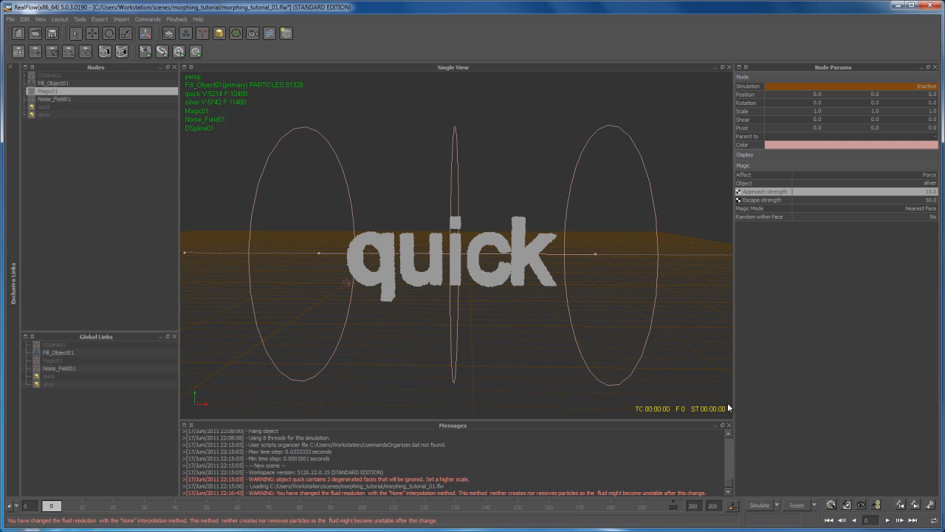
left_click(760, 507)
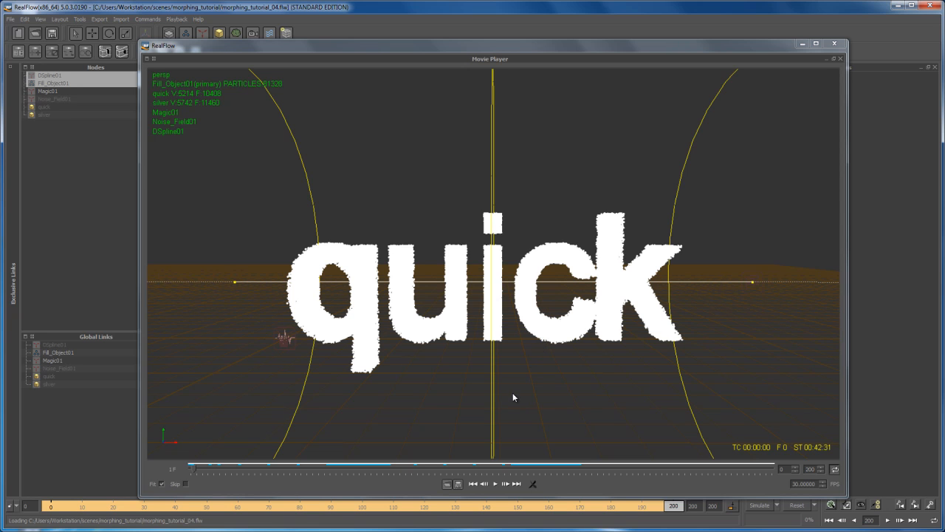
Step: Play the morph preview of the simulation, close the player and examine the particle text at frame 200
left_click(496, 484)
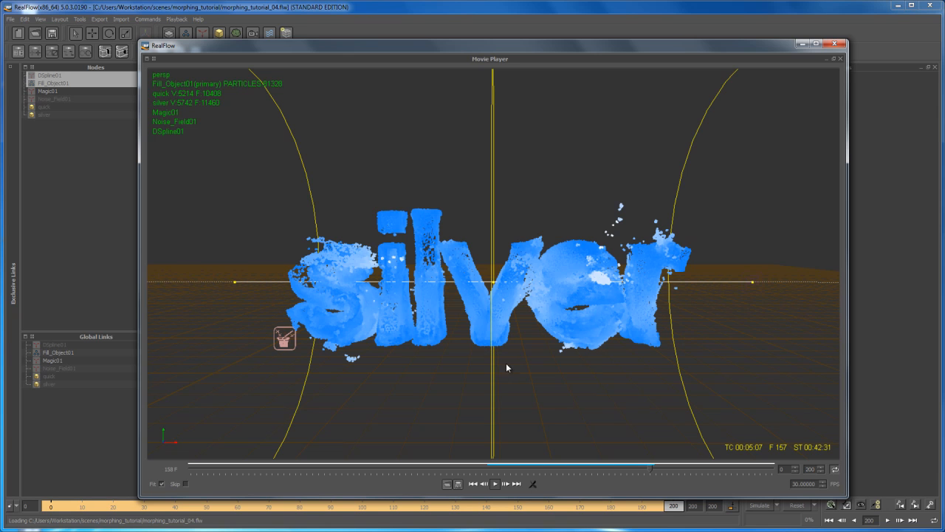
left_click(837, 45)
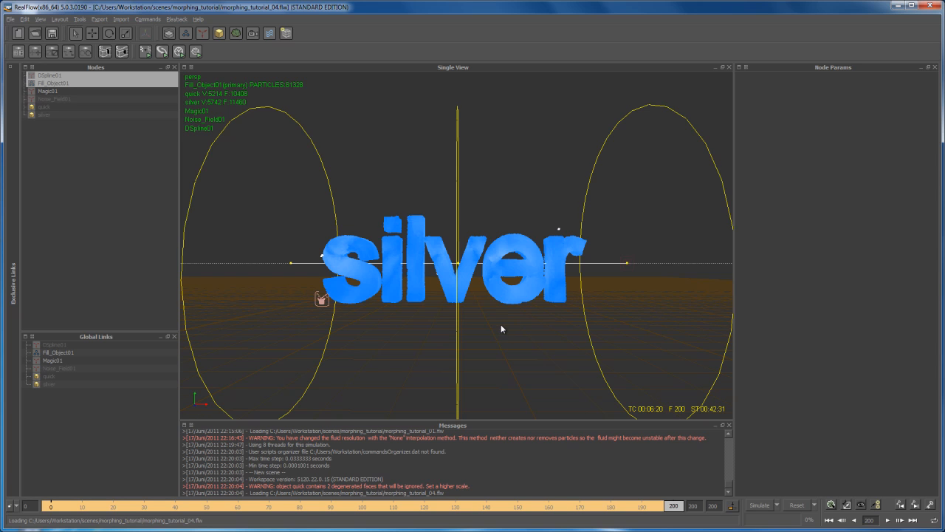
scroll(501, 324, "down", 4)
scroll(479, 316, "up", 6)
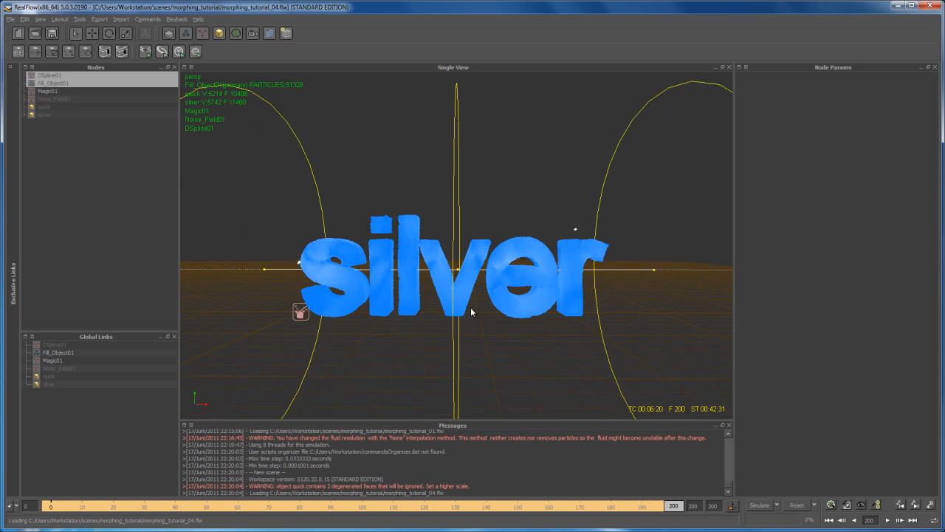
scroll(457, 323, "down", 4)
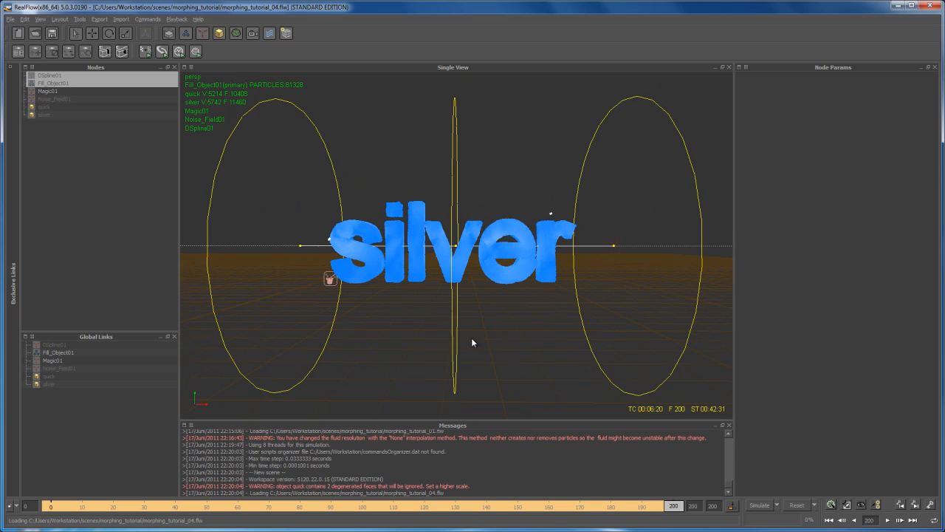
Step: Examine the "silver" particle text at frame 200 from several angles and distances
scroll(472, 350, "up", 4)
left_click_drag(450, 340, 474, 349, "alt")
scroll(473, 348, "down", 2)
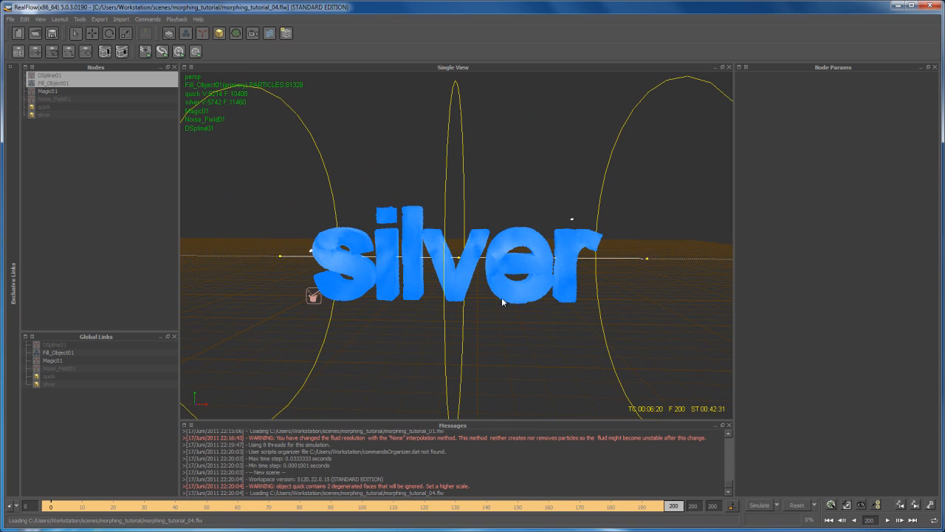
left_click_drag(418, 321, 424, 276, "alt")
left_click(427, 276)
left_click_drag(418, 232, 437, 272, "alt")
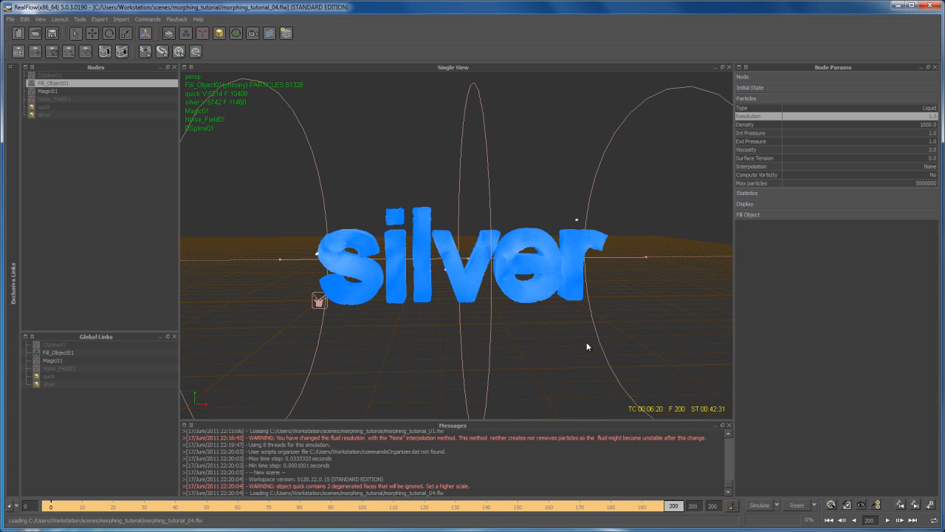
left_click_drag(682, 385, 630, 369, "alt")
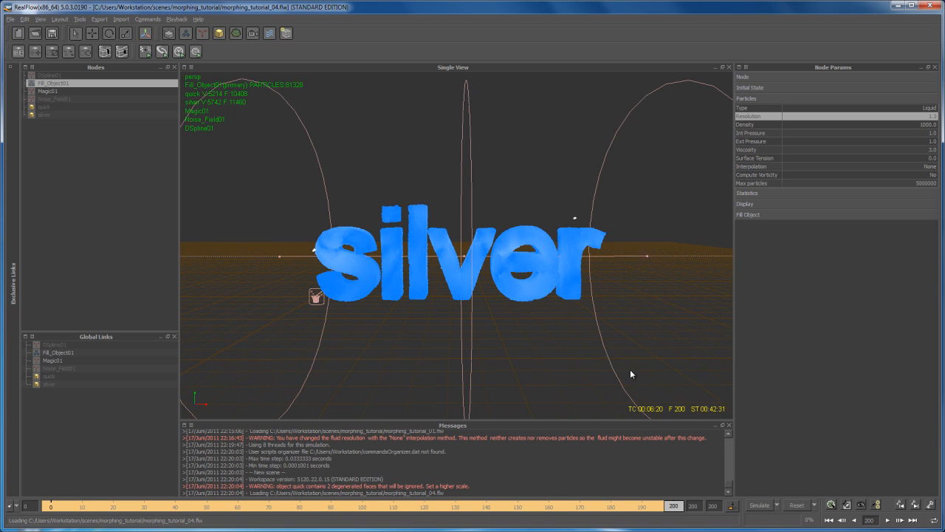
left_click_drag(519, 272, 537, 309, "alt")
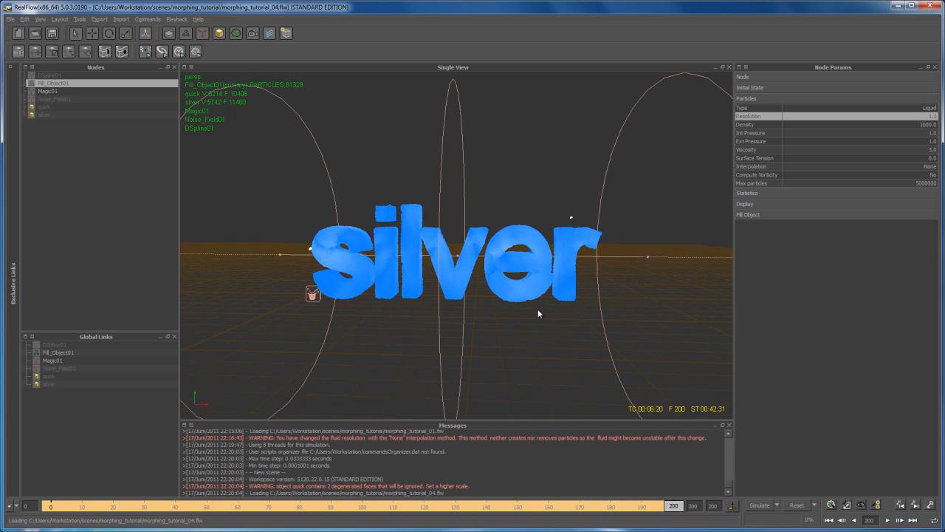
Step: Return to frame 0, add a standard particle mesh to the scene and show the emitters it contains
left_click(829, 520)
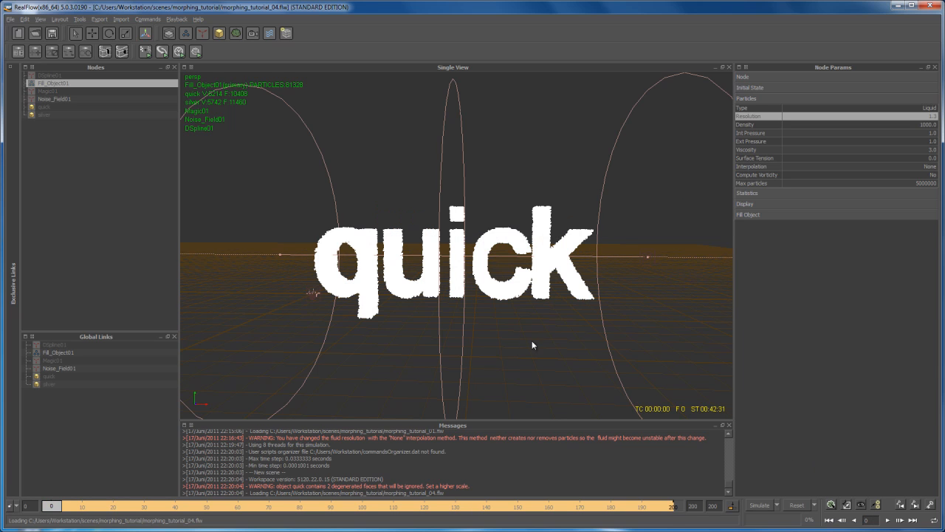
left_click_drag(531, 341, 510, 320, "alt")
right_click_drag(510, 319, 494, 296, "alt")
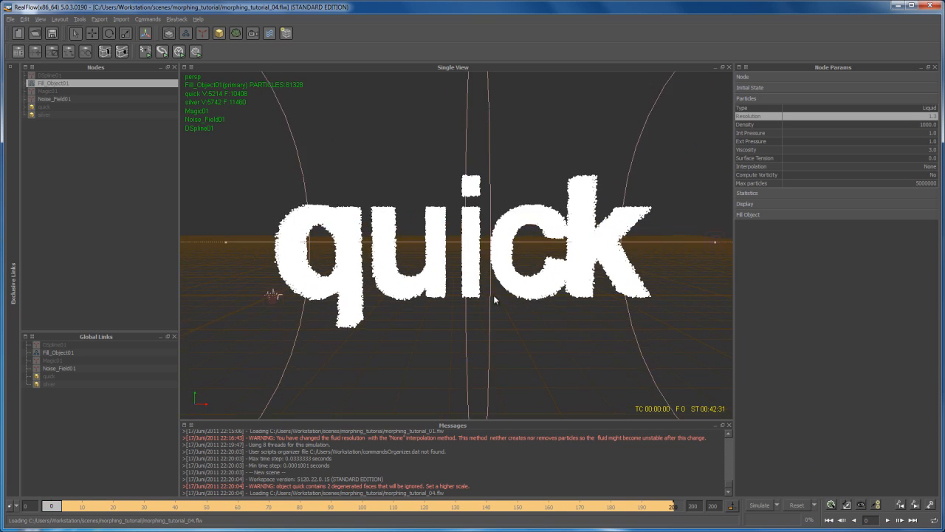
left_click(236, 35)
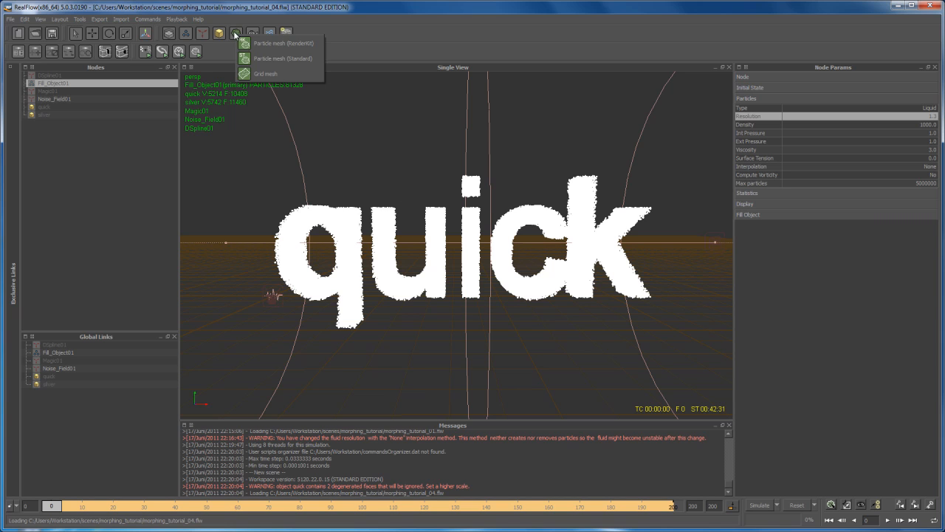
left_click(273, 58)
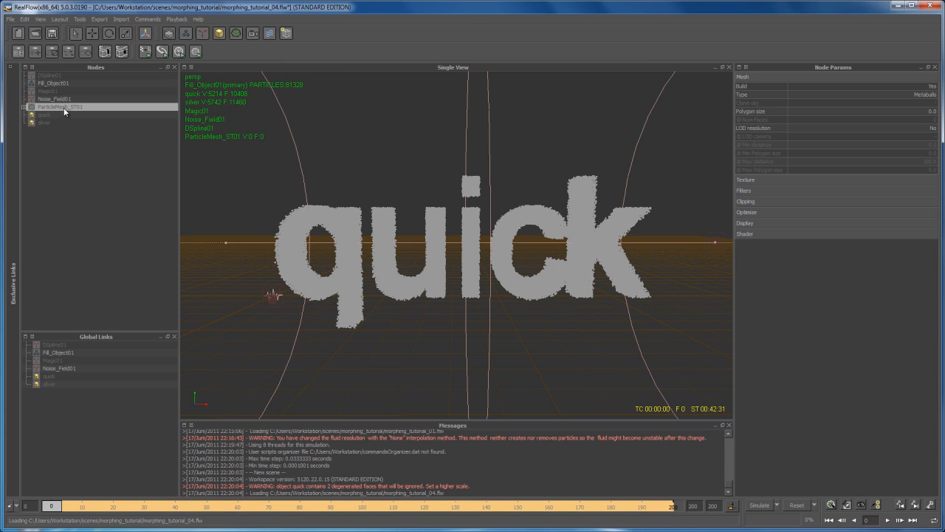
left_click(25, 108)
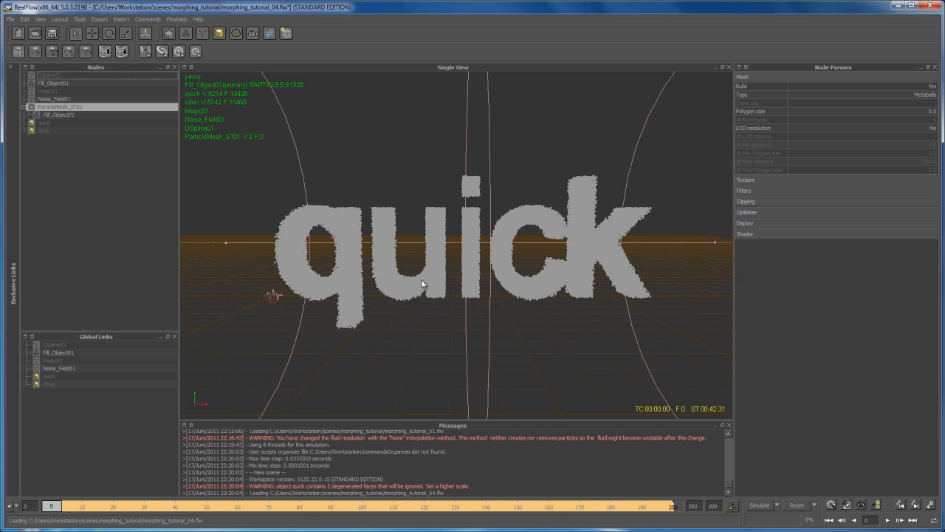
Step: Build the particle mesh around the "quick" particles at frame 0 and deselect it
right_click(61, 109)
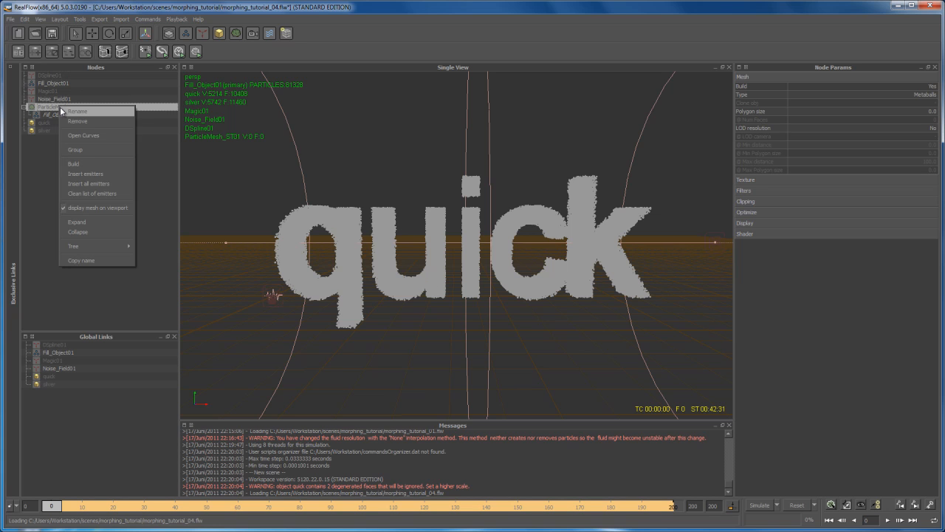
left_click(85, 164)
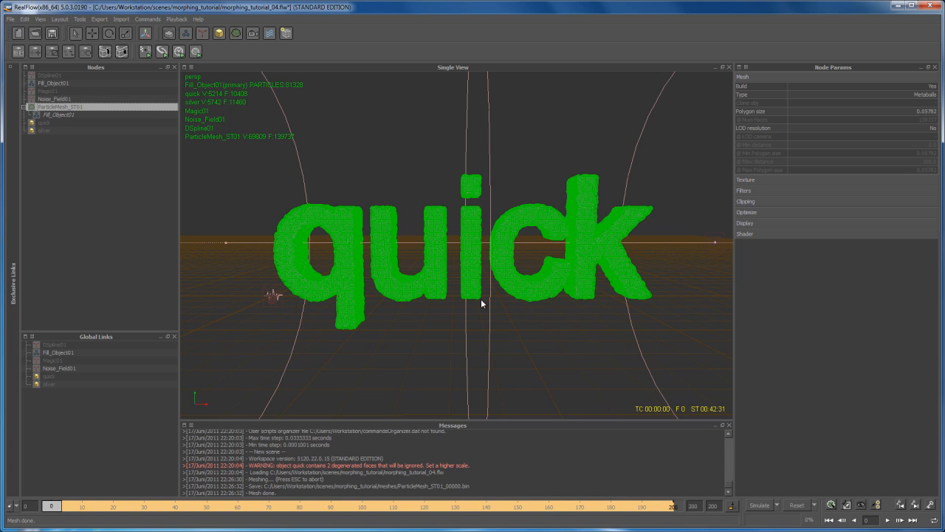
left_click(525, 332)
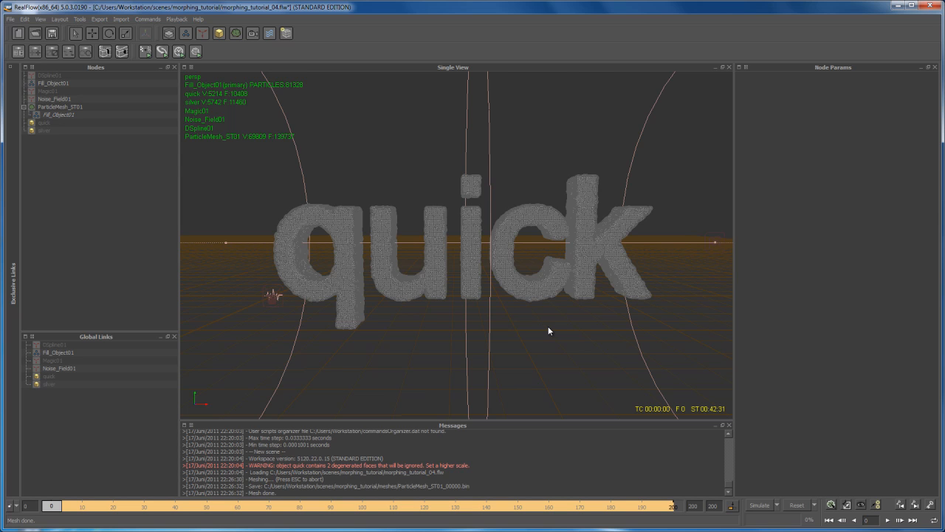
Step: Cycle the viewport display from bounding box and wireframe to smooth shading and inspect the surface of the "quick" mesh
key("7")
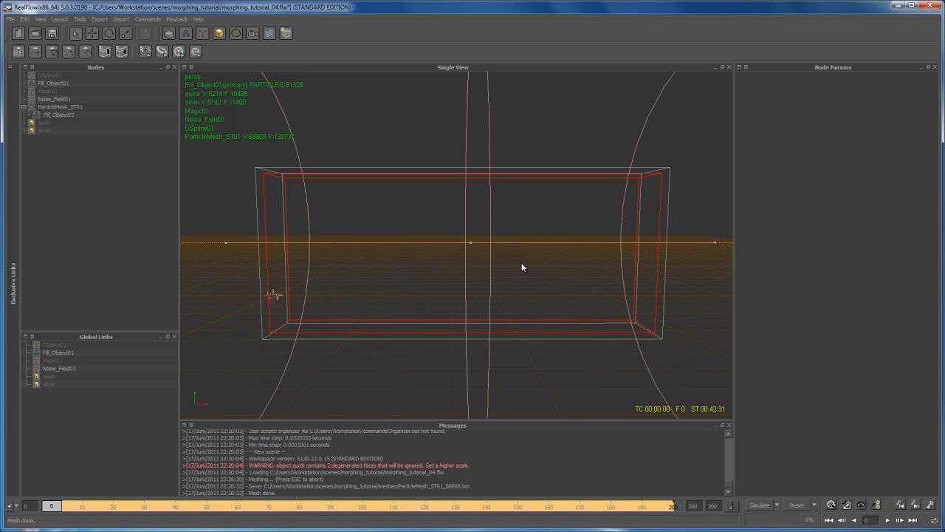
key("8")
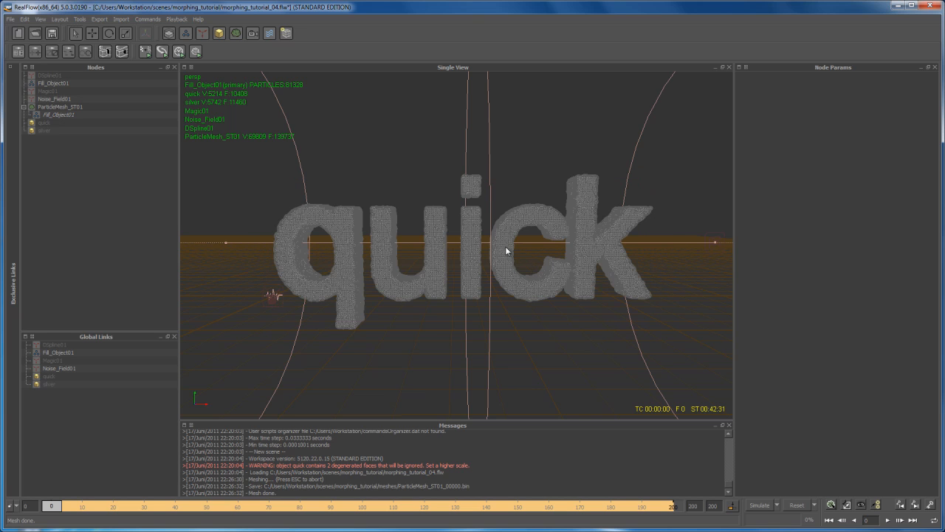
key("9")
key("0")
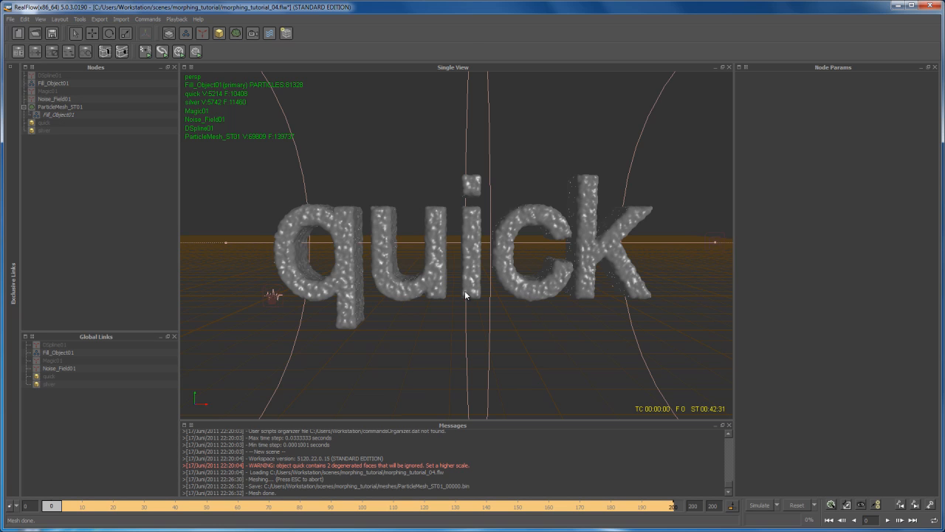
middle_click_drag(446, 289, 450, 301, "alt")
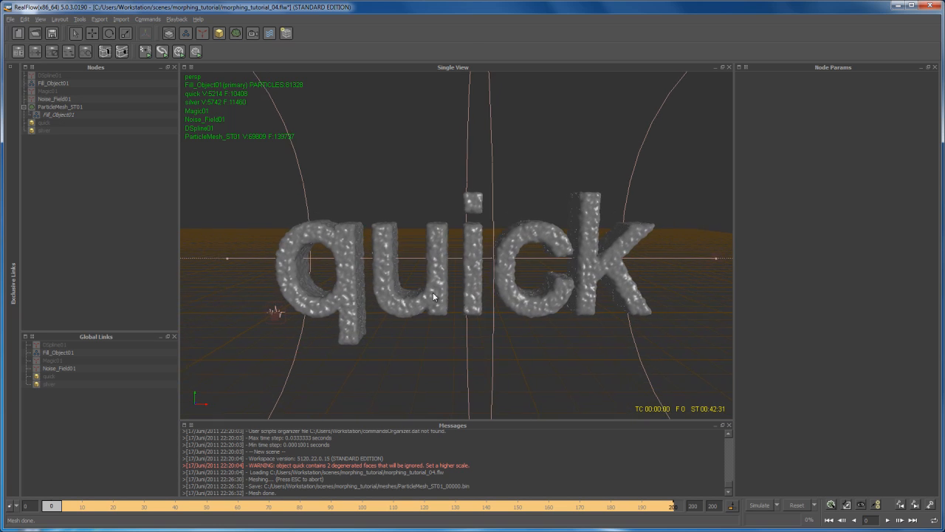
scroll(439, 300, "down", 2)
scroll(425, 300, "up", 5)
scroll(424, 299, "down", 3)
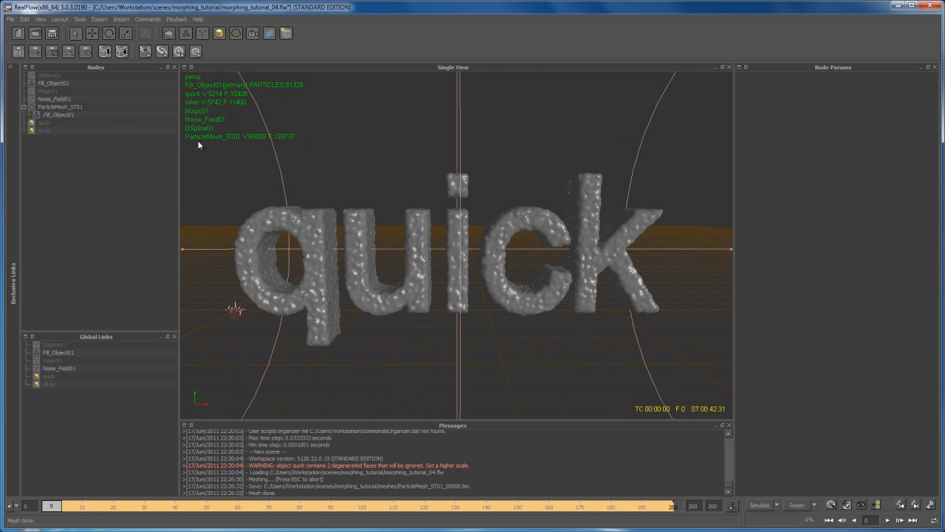
Step: Hide the Fill_Object01 particles by setting their display visibility to No, leaving nothing selected
left_click(58, 82)
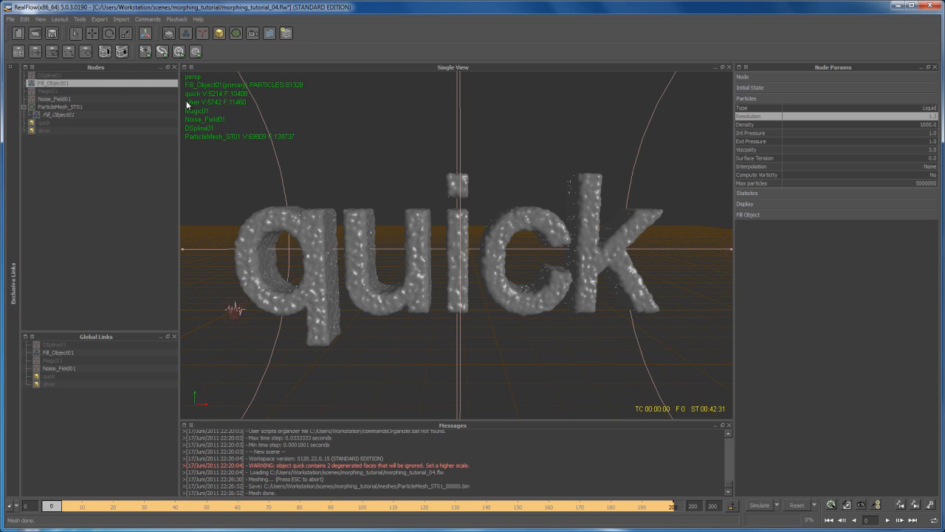
left_click(759, 204)
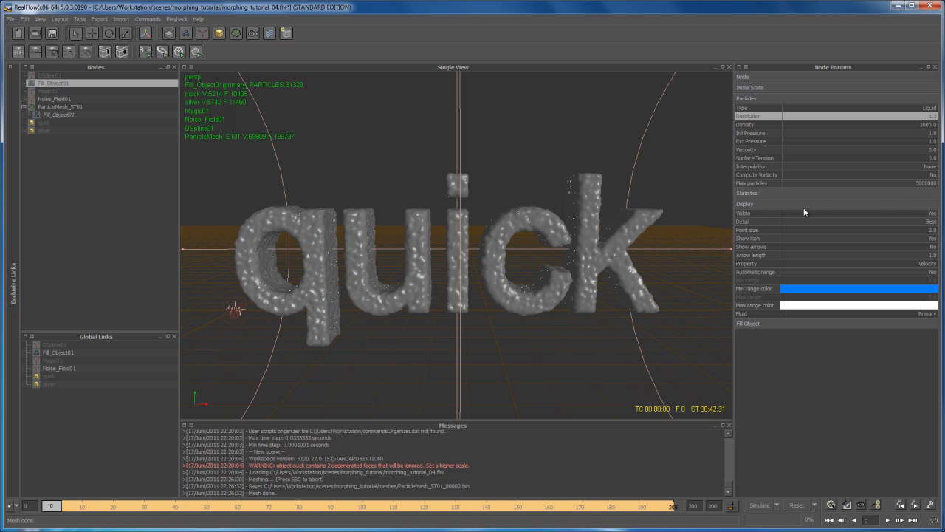
left_click(934, 213)
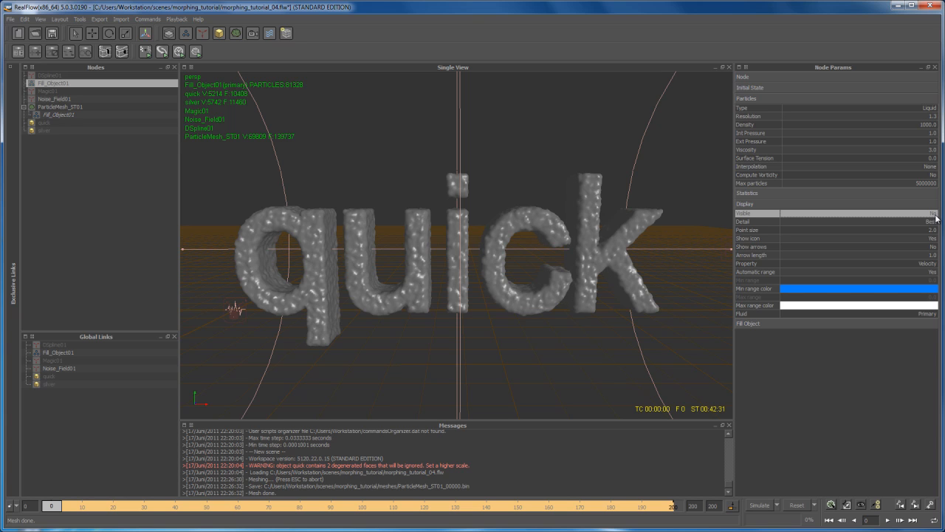
left_click(529, 336)
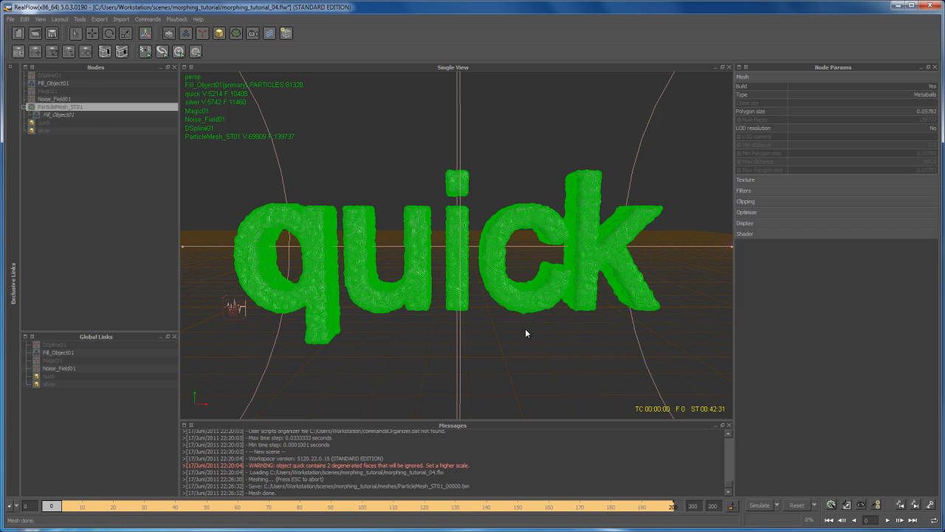
left_click(525, 329)
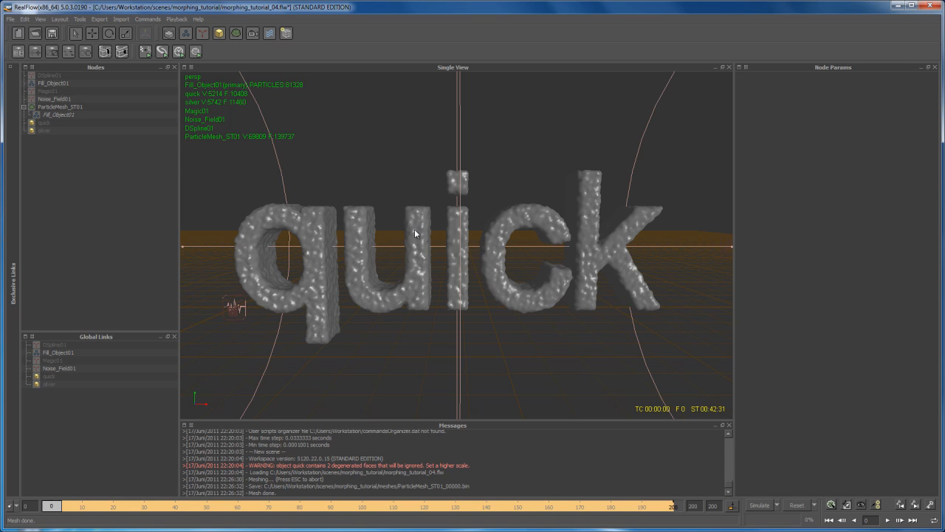
Step: Enable the filter on ParticleMesh_ST01 and set its relaxation to 0.3
left_click(516, 299)
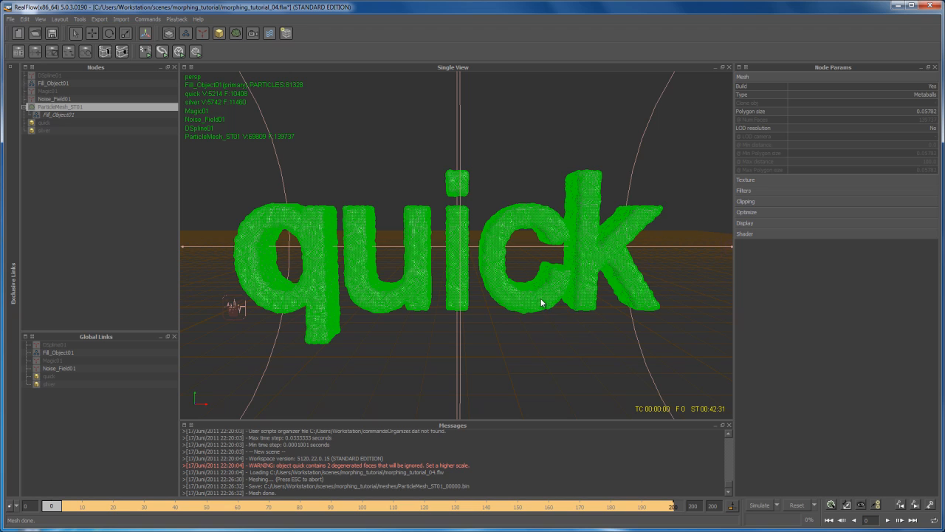
left_click(746, 190)
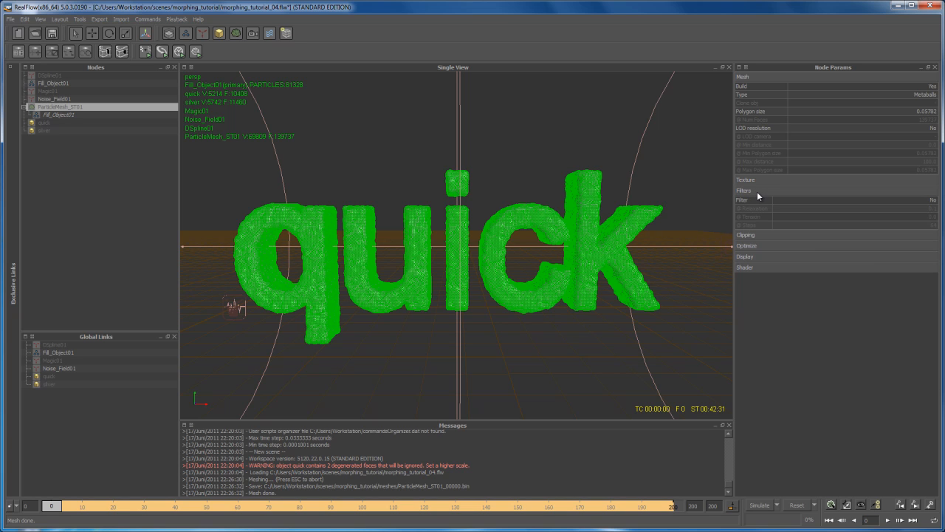
left_click(933, 200)
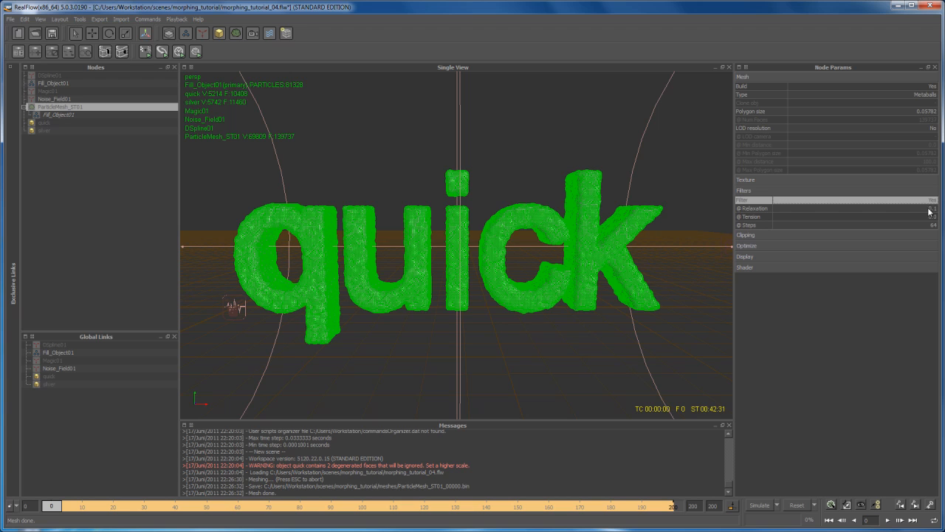
double_click(931, 210)
key("BackSpace")
key("Return")
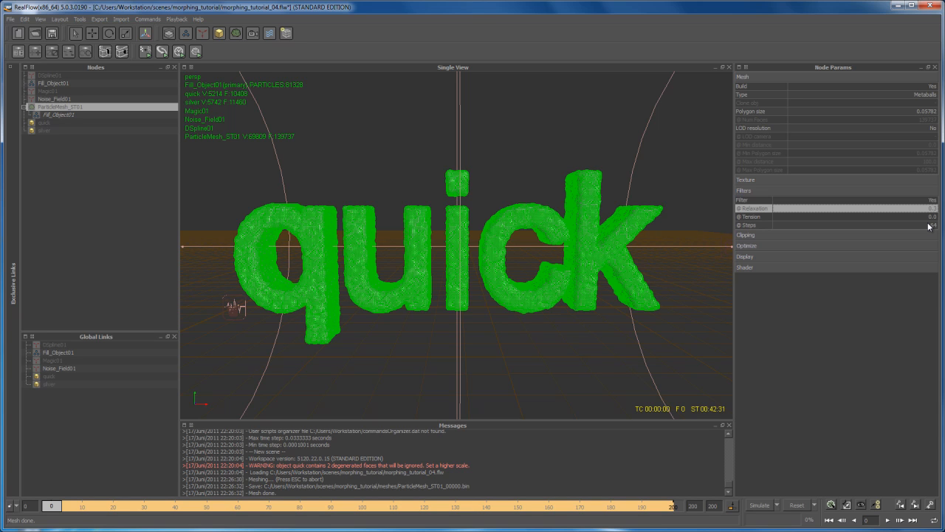
Step: Rebuild ParticleMesh_ST01 with the filter enabled and deselect it to view the shaded surface
right_click(58, 109)
left_click(82, 165)
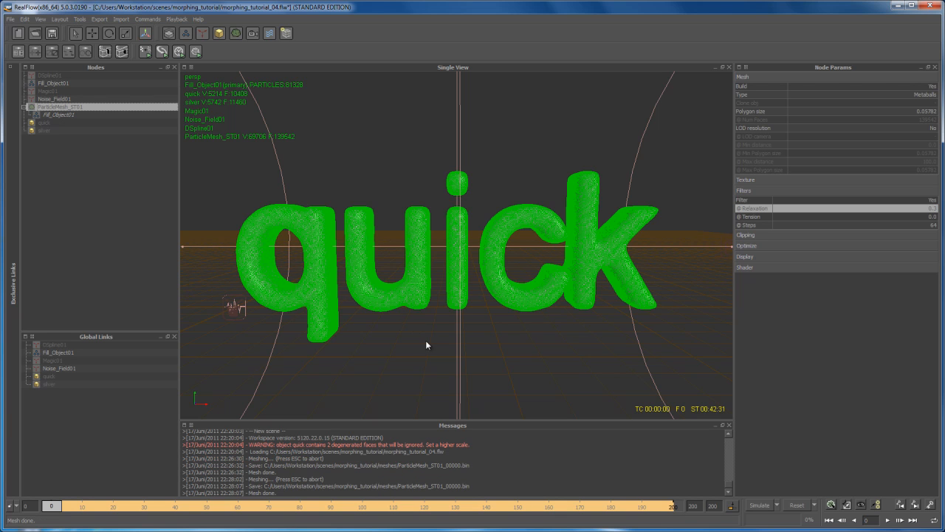
left_click(404, 337)
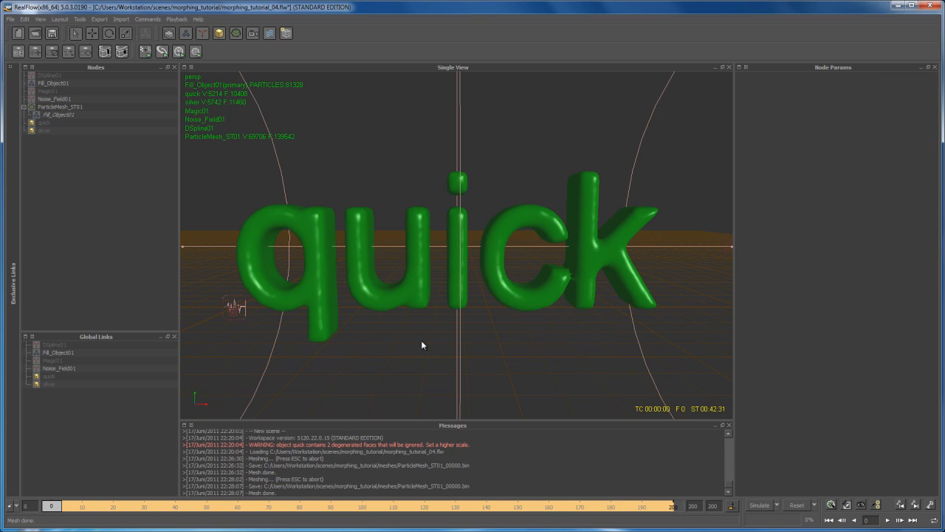
Step: Inspect the smoothed mesh up close where the letters "c" and "k" meet
left_click_drag(530, 308, 513, 318, "alt")
mouse_move(512, 318)
right_mouse_down("alt")
mouse_move(502, 307)
mouse_move(497, 325)
right_mouse_up("alt")
middle_click_drag(497, 325, 446, 317, "alt")
left_click_drag(447, 316, 472, 320, "alt")
right_click_drag(472, 319, 421, 305, "alt")
left_click_drag(421, 305, 525, 289, "alt")
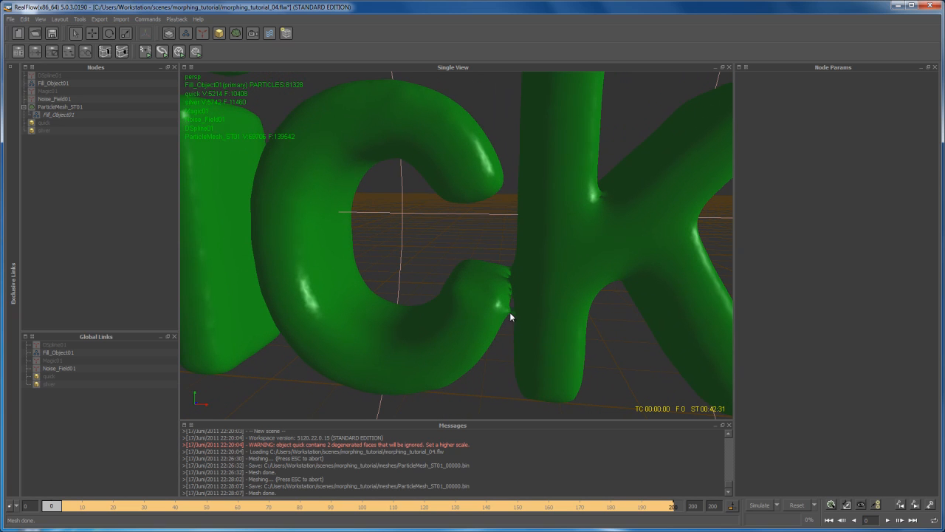
right_click_drag(475, 293, 523, 329, "alt")
left_click_drag(523, 329, 494, 348, "alt")
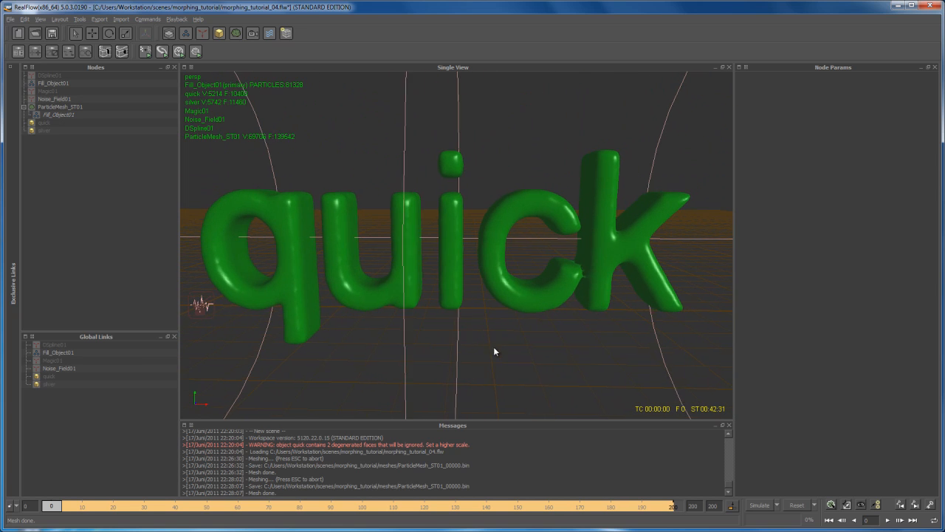
Step: Set the filter steps of ParticleMesh_ST01 to 128 and rebuild the mesh
left_click(629, 269)
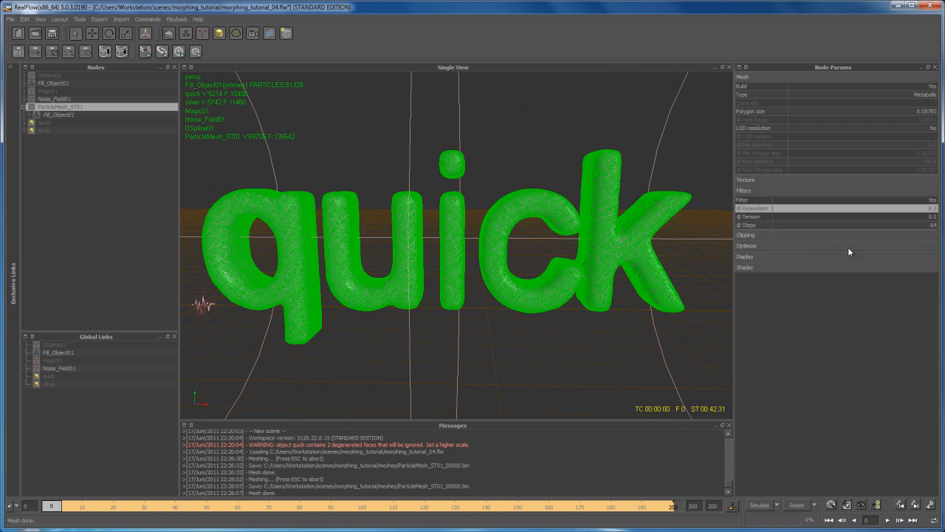
left_click(933, 226)
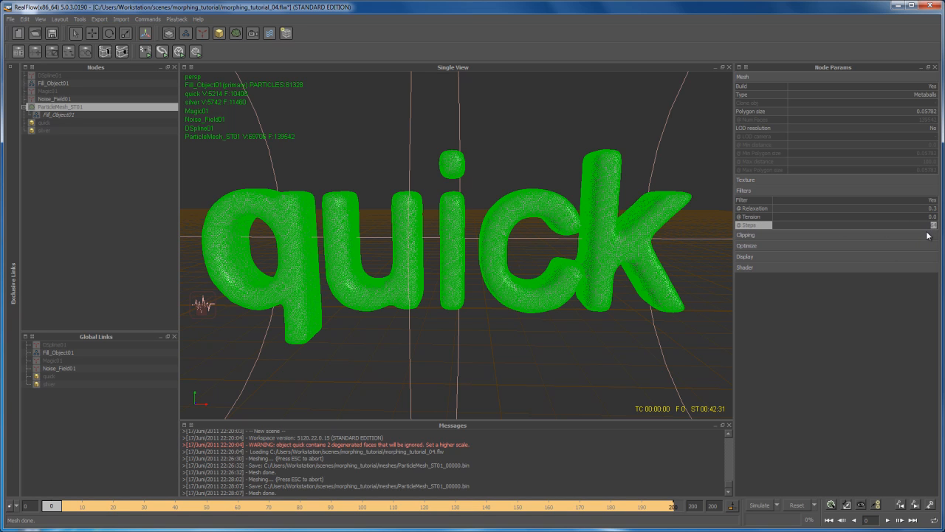
type("128")
key("Return")
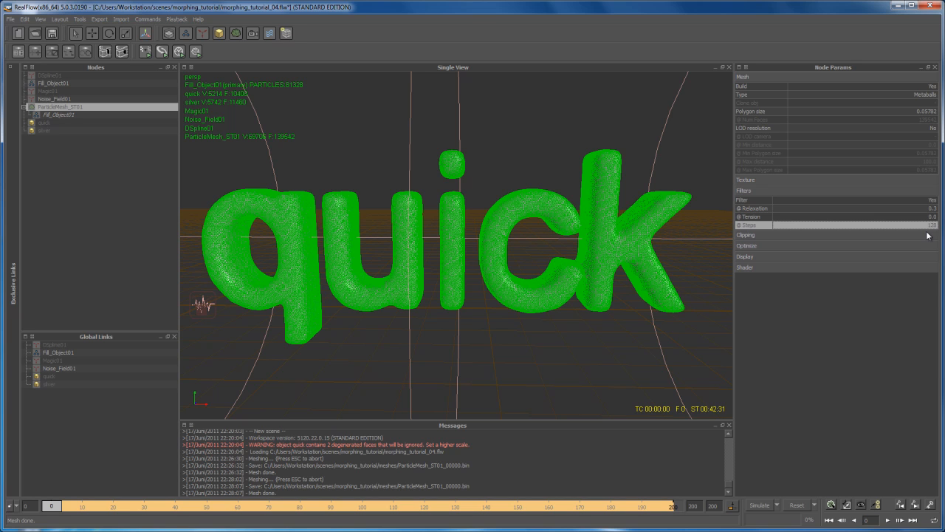
right_click(69, 109)
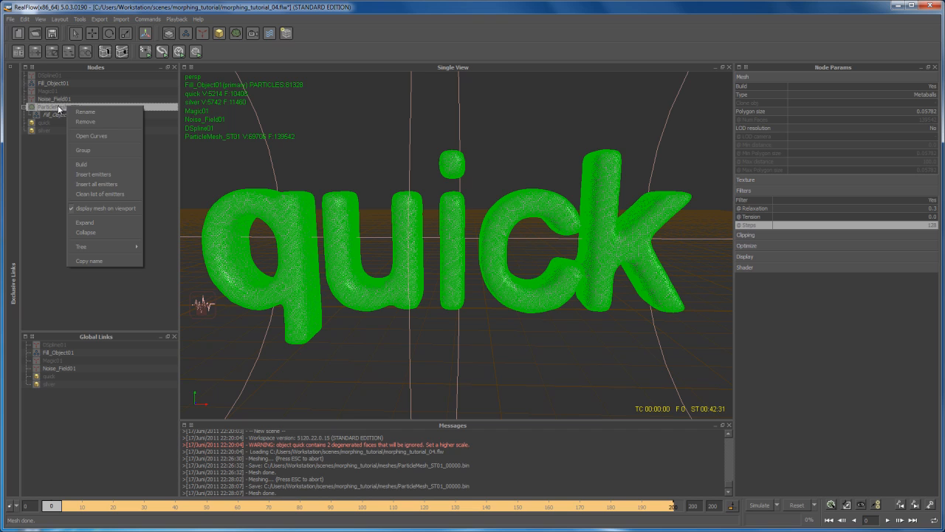
left_click(93, 164)
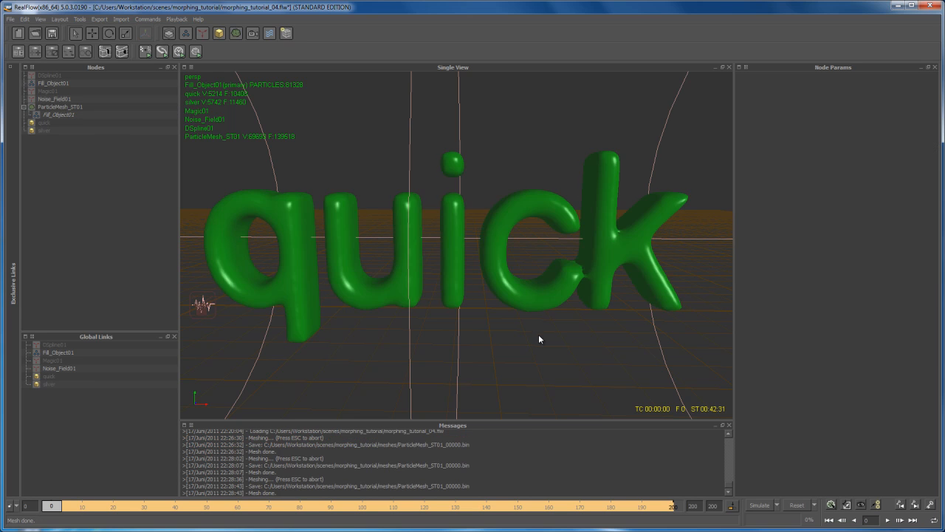
Step: Set the field radius of Fill_Object01 inside ParticleMesh_ST01 to 0.035
left_click_drag(559, 339, 519, 293, "alt")
right_click_drag(520, 293, 458, 352, "alt")
left_click_drag(458, 352, 425, 302, "alt")
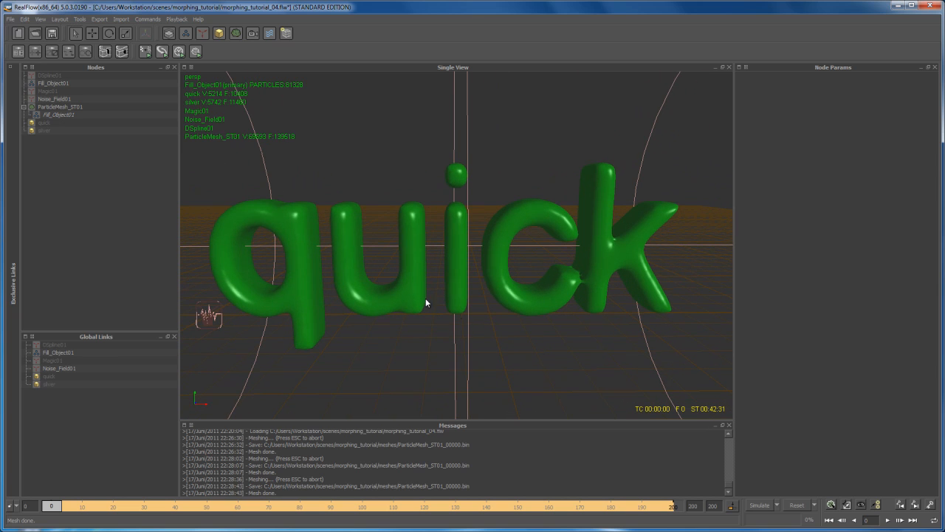
left_click(64, 114)
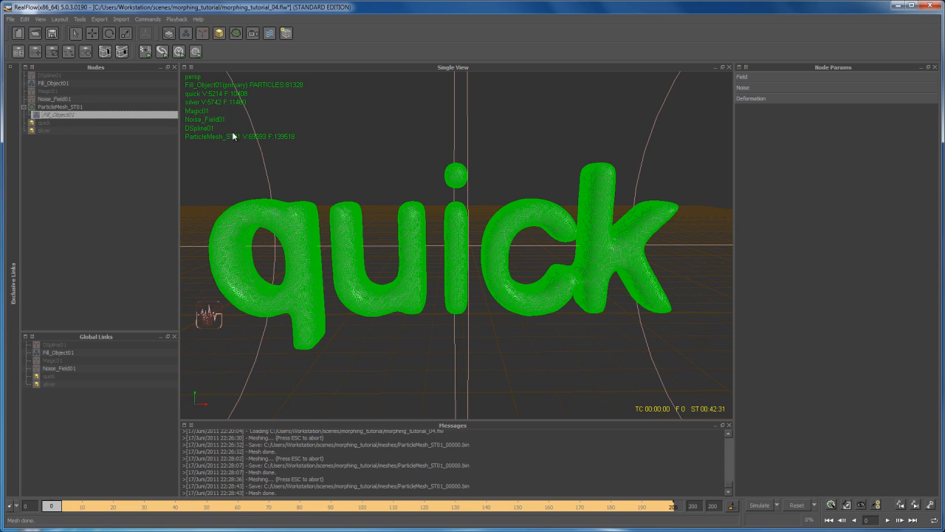
left_click(751, 77)
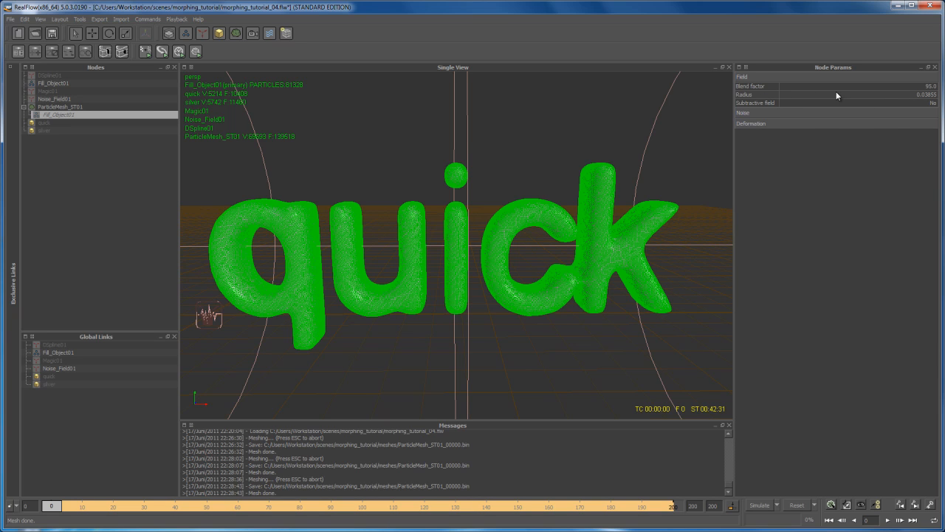
double_click(918, 96)
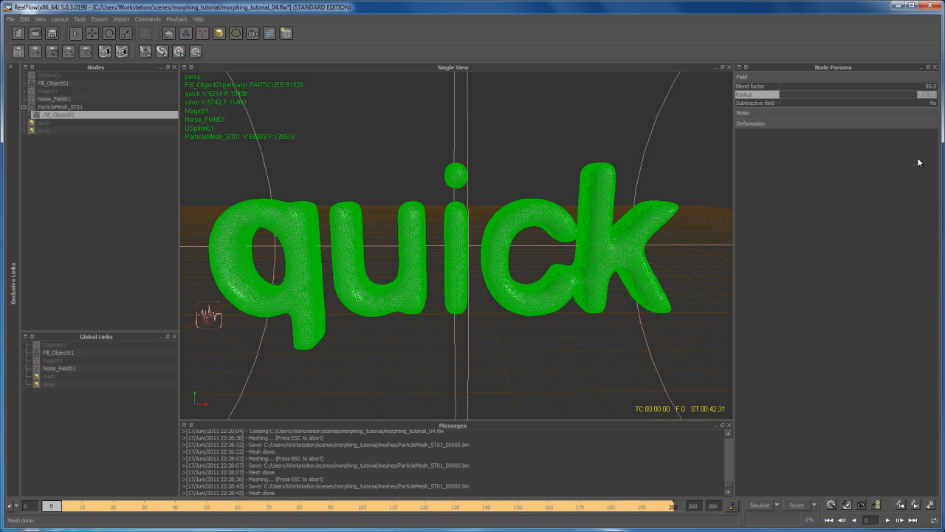
key("BackSpace")
type(".035")
key("Return")
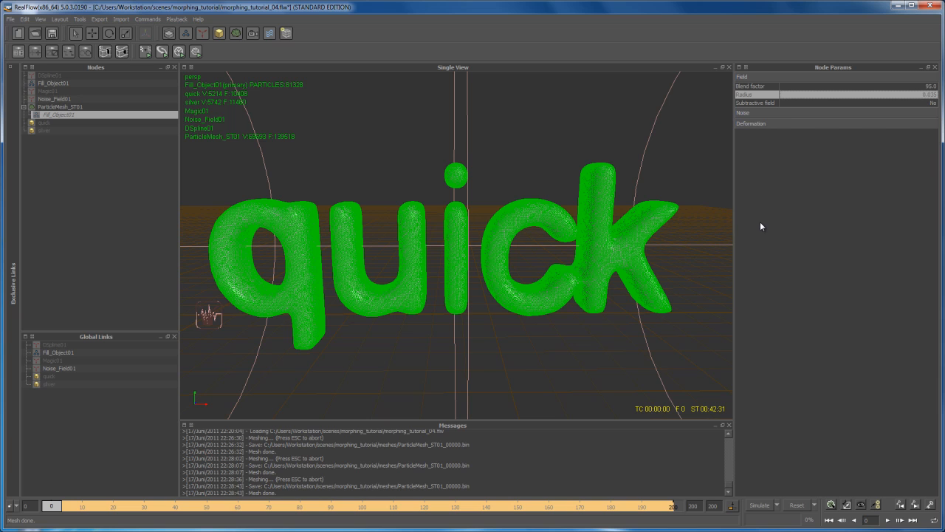
Step: Rebuild ParticleMesh_ST01 at frame 0 with the smaller field radius
left_click(55, 108)
right_click(54, 107)
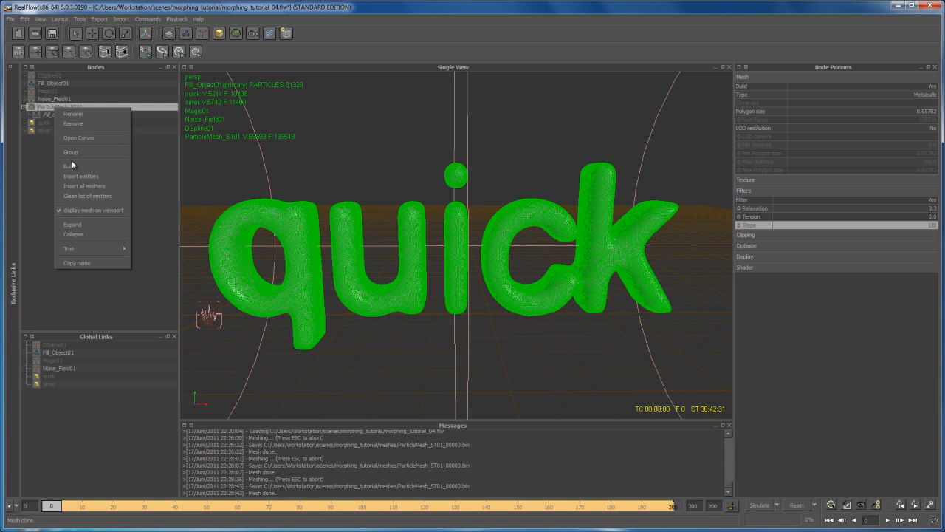
left_click(70, 164)
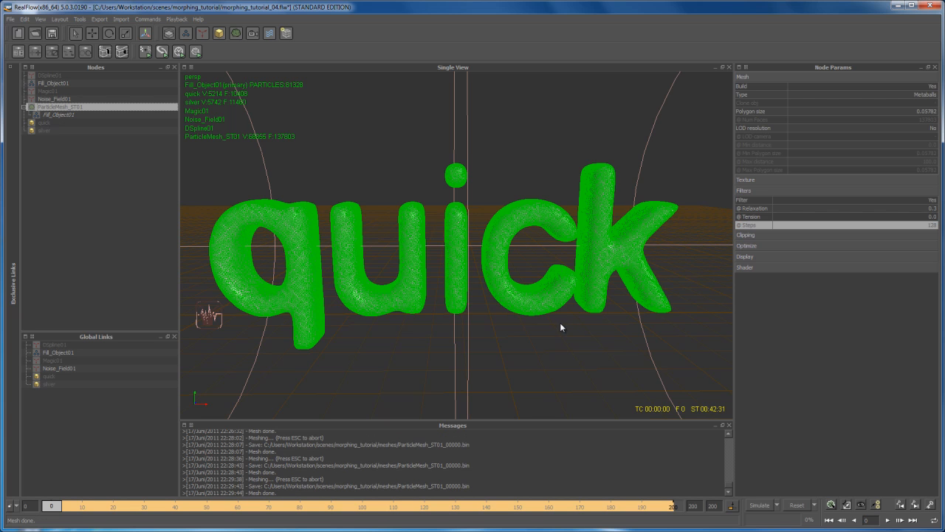
Step: Deselect the mesh and examine its shaded surface up close at the gap between the letters "c" and "k"
left_click(560, 322)
left_click_drag(565, 324, 556, 320, "alt")
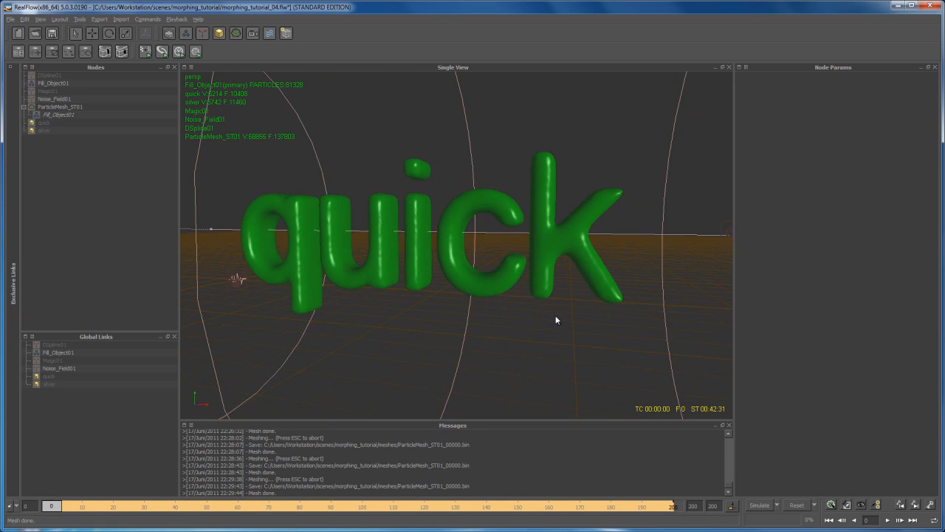
right_click_drag(556, 320, 537, 317, "alt")
mouse_move(538, 317)
middle_mouse_down("alt")
mouse_move(515, 311)
mouse_move(526, 327)
middle_mouse_up("alt")
left_click_drag(527, 327, 519, 322, "alt")
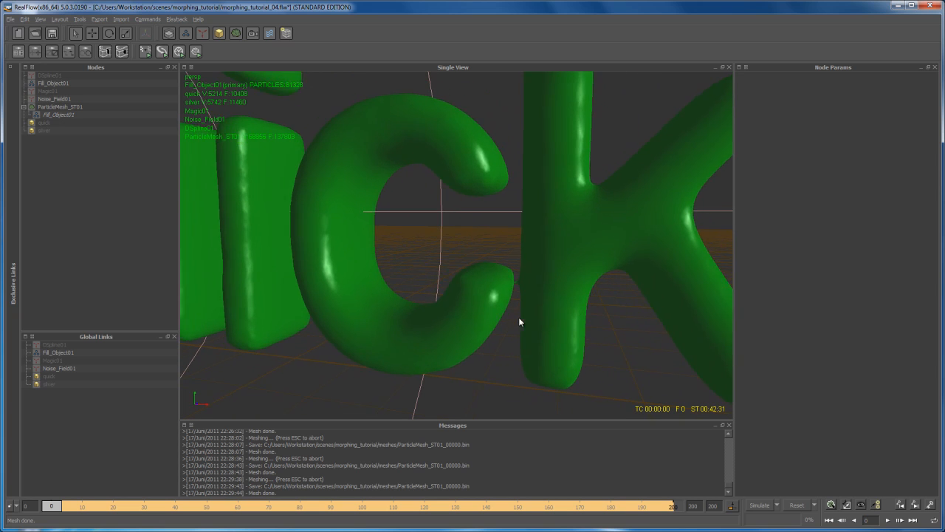
right_click_drag(520, 318, 514, 322, "alt")
middle_click_drag(515, 321, 533, 295, "alt")
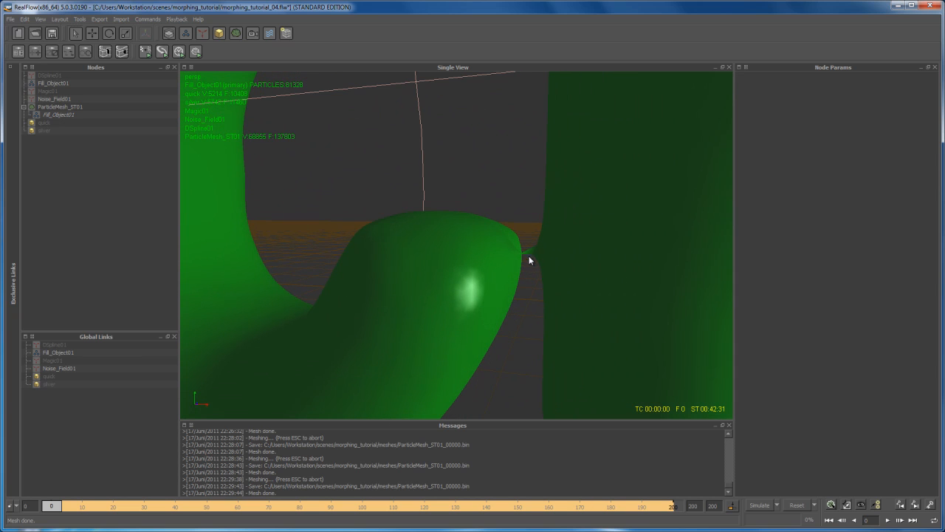
right_click_drag(525, 252, 551, 341, "alt")
left_click_drag(551, 342, 532, 333, "alt")
right_click_drag(532, 336, 561, 354, "alt")
left_click_drag(561, 355, 527, 338, "alt")
mouse_move(527, 338)
right_mouse_down("alt")
mouse_move(522, 331)
mouse_move(530, 333)
mouse_move(519, 346)
mouse_move(543, 360)
mouse_move(523, 365)
mouse_move(514, 355)
mouse_move(527, 365)
mouse_move(523, 350)
right_mouse_up("alt")
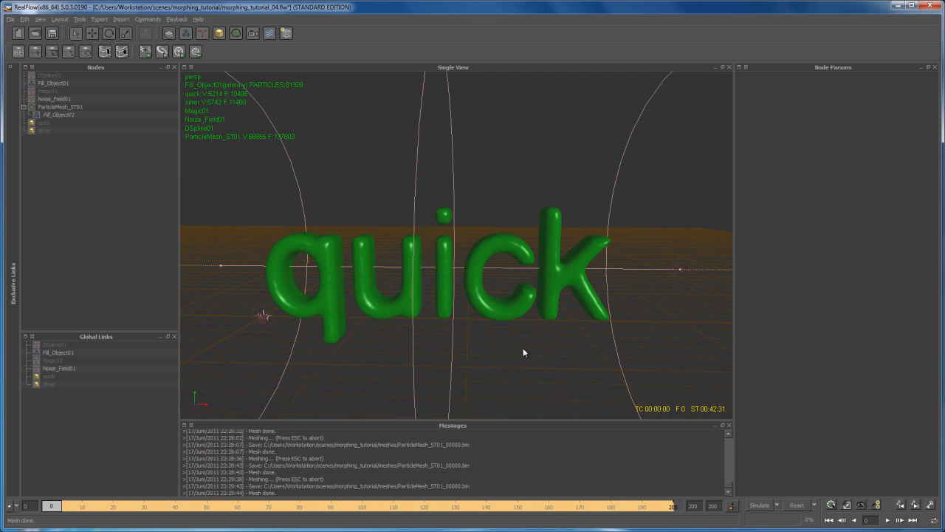
Step: Set the blend factor of Fill_Object01 inside ParticleMesh_ST01 to 90
left_click(65, 114)
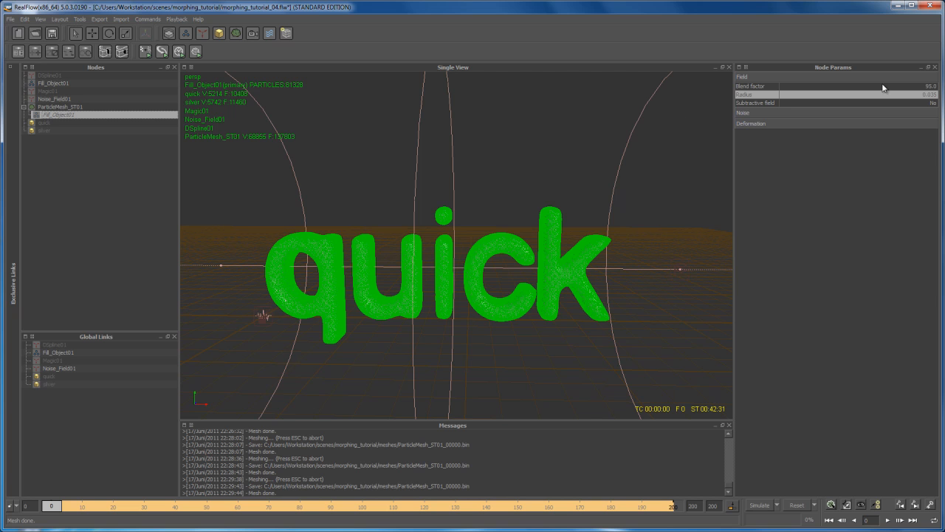
left_click_drag(613, 312, 577, 334, "alt")
right_click_drag(577, 334, 545, 316, "alt")
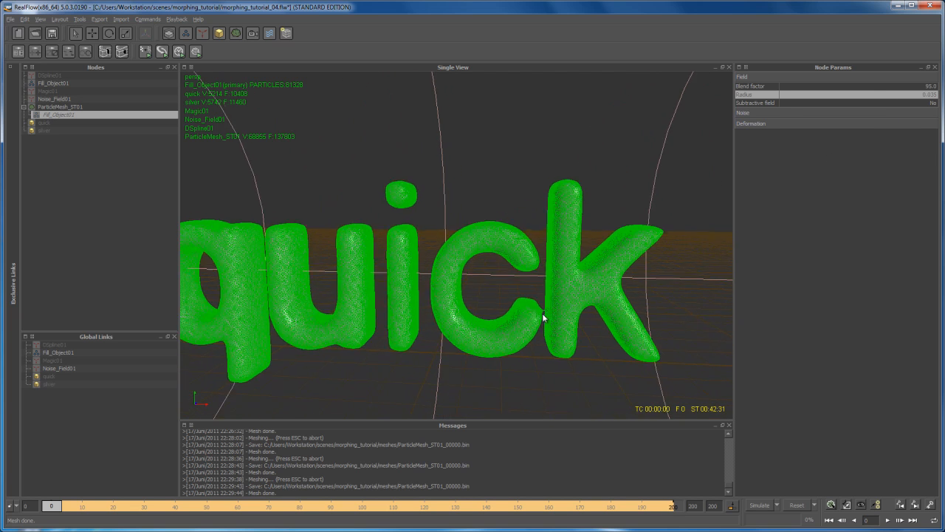
middle_click_drag(544, 316, 533, 296, "alt")
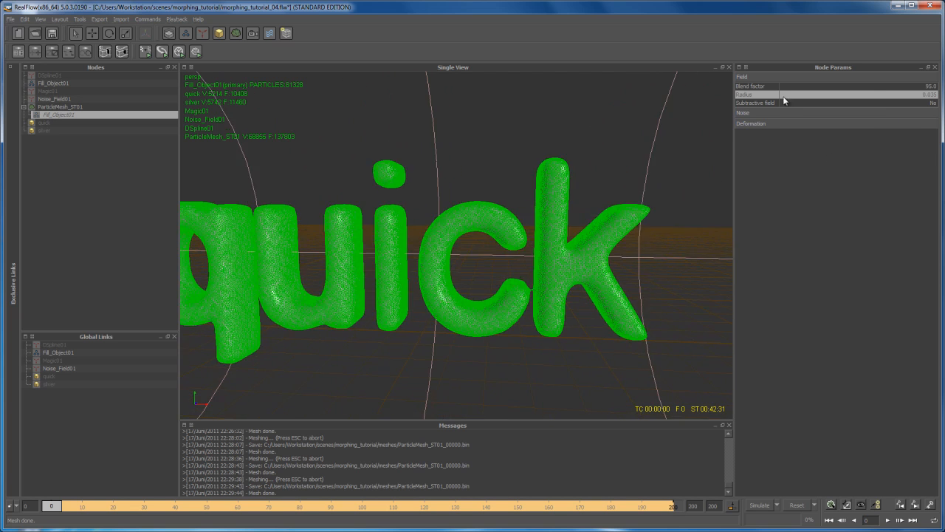
left_click(924, 87)
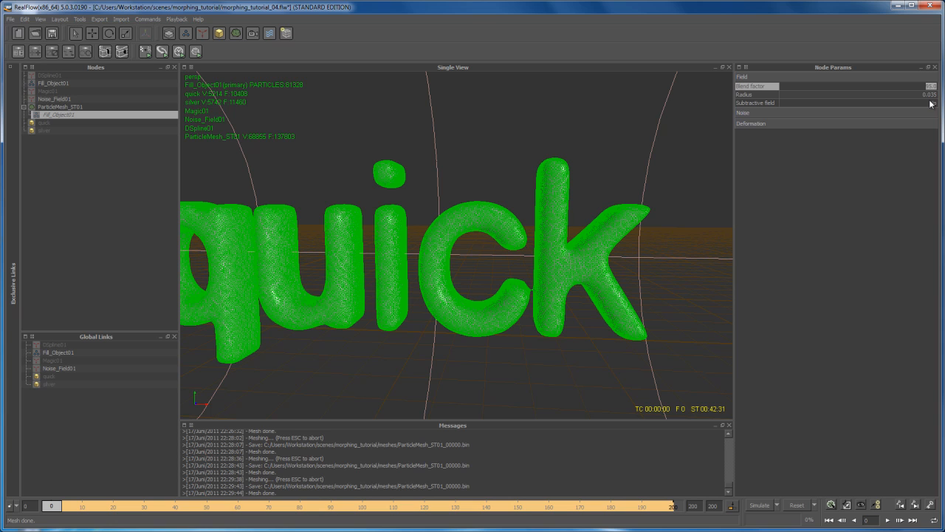
type("9")
key("Return")
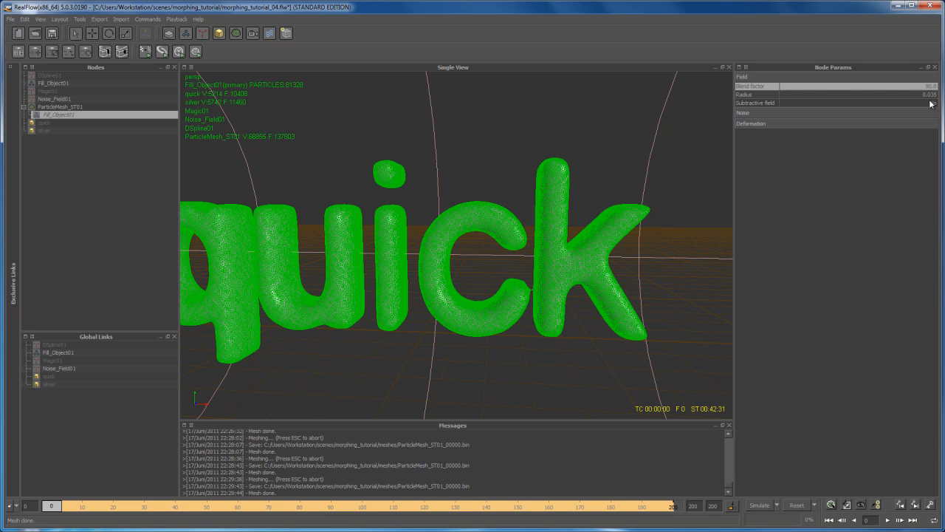
Step: Rebuild ParticleMesh_ST01 with the reduced blend factor and deselect it to check the shaded "quick" text
left_click(63, 108)
right_click(63, 107)
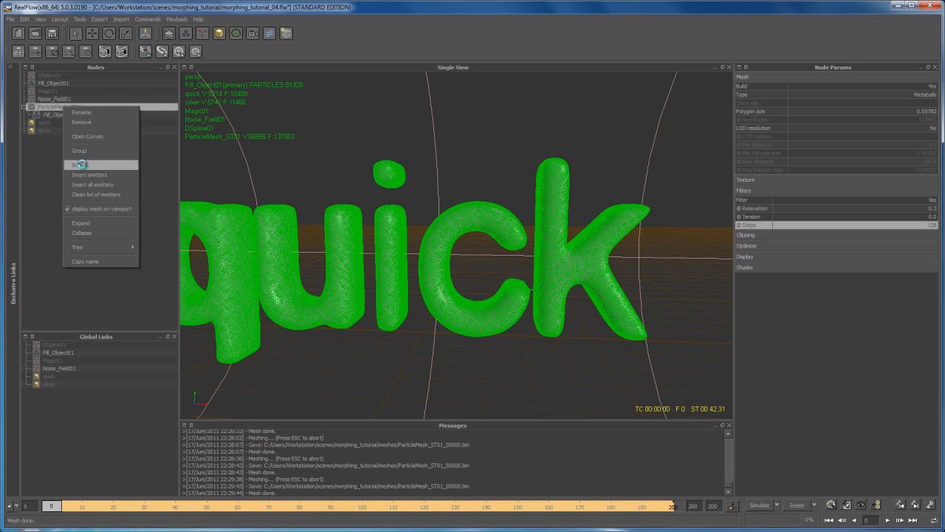
left_click(78, 164)
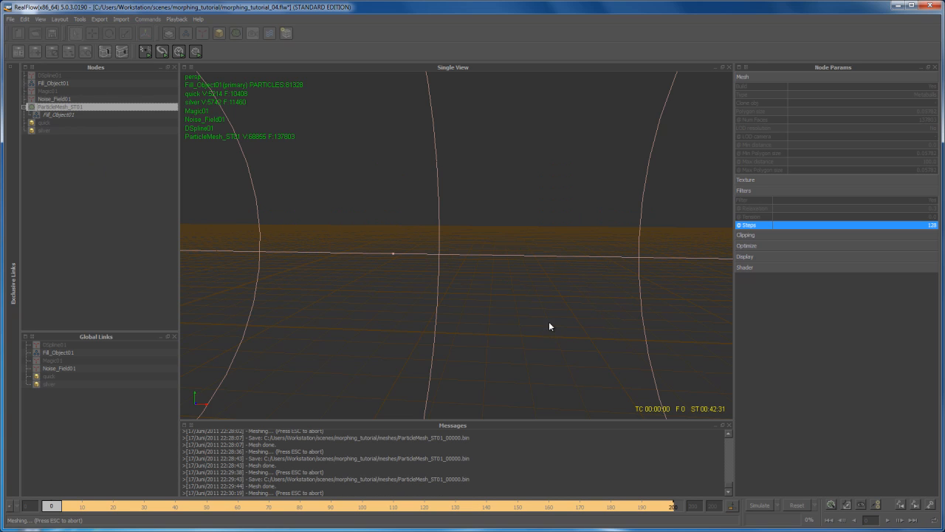
left_click(537, 346)
left_click_drag(537, 346, 458, 275, "alt")
scroll(473, 327, "down", 5)
scroll(472, 327, "up", 7)
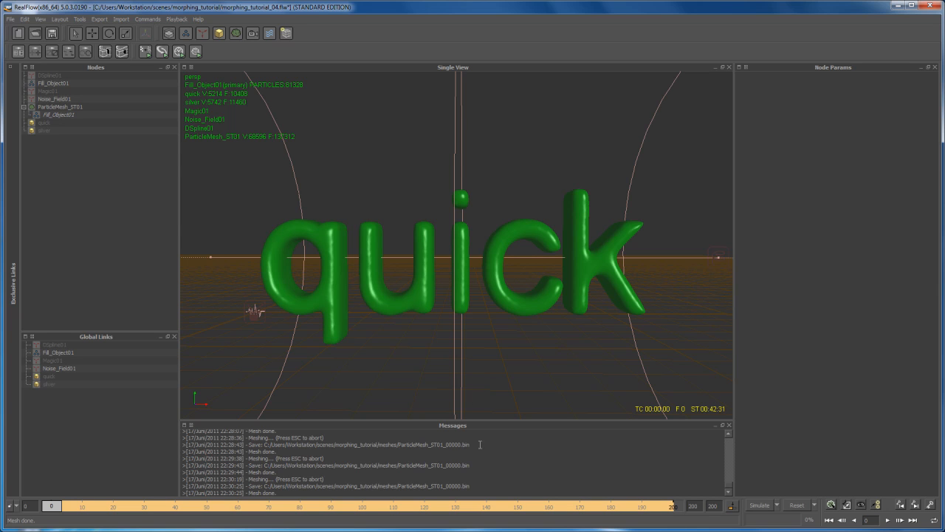
Step: Go to frame 59, build ParticleMesh_ST01 there and deselect it to check the shaded splashes
left_click(236, 507)
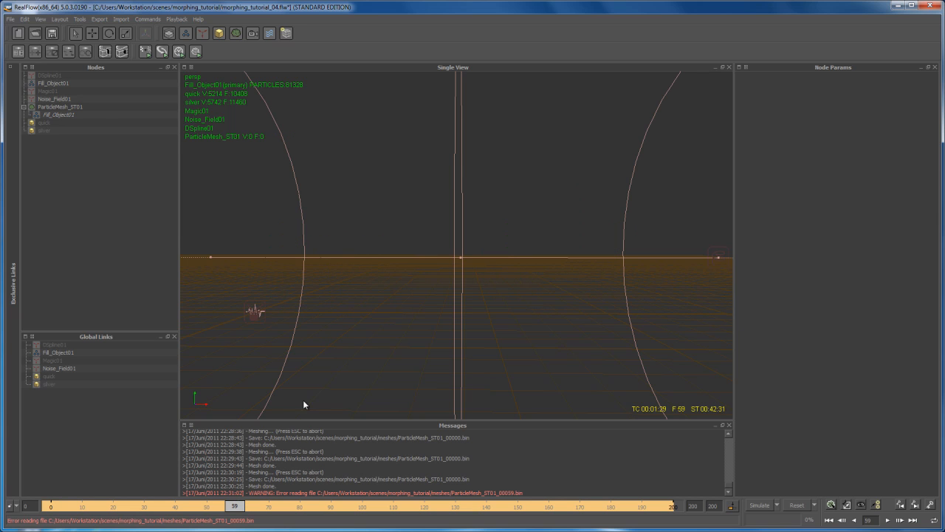
left_click(59, 108)
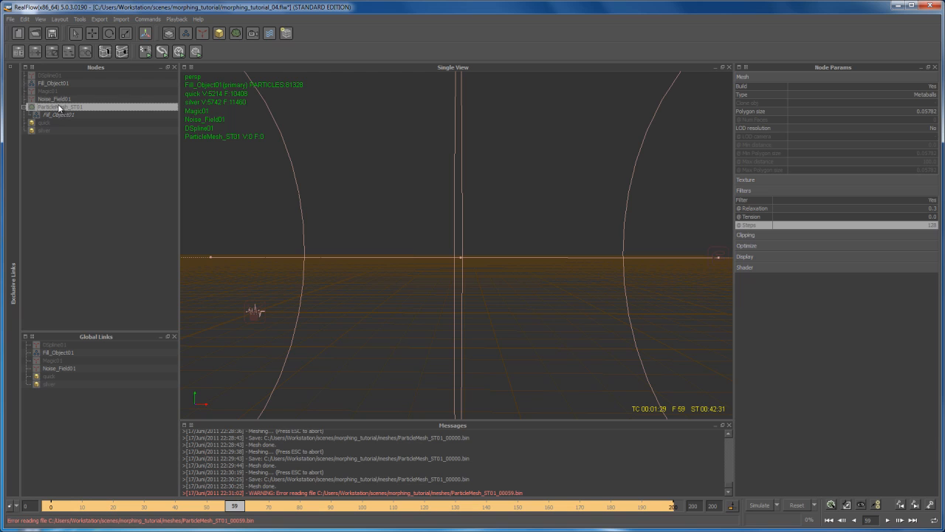
right_click(59, 108)
left_click(84, 165)
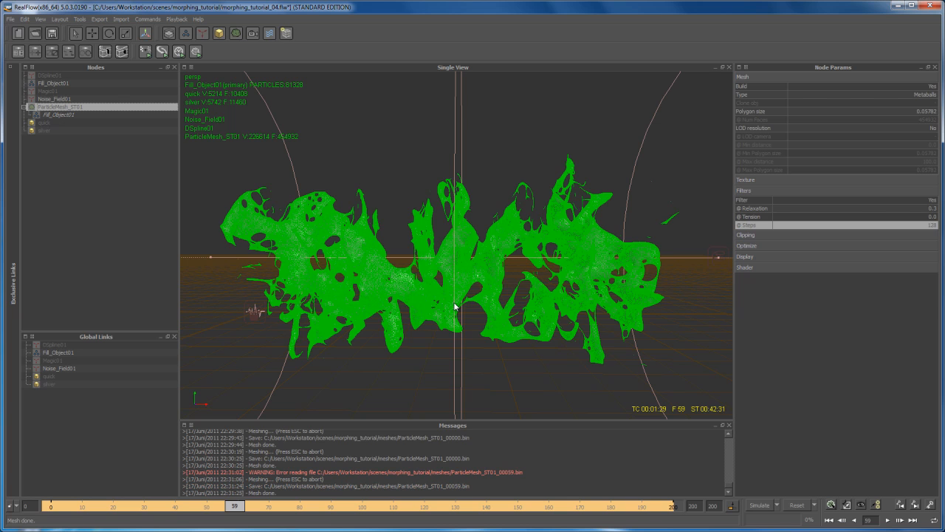
left_click(496, 367)
mouse_move(511, 379)
left_mouse_down("alt")
mouse_move(490, 380)
mouse_move(559, 377)
mouse_move(576, 380)
mouse_move(576, 392)
mouse_move(511, 387)
mouse_move(525, 375)
mouse_move(520, 382)
left_mouse_up("alt")
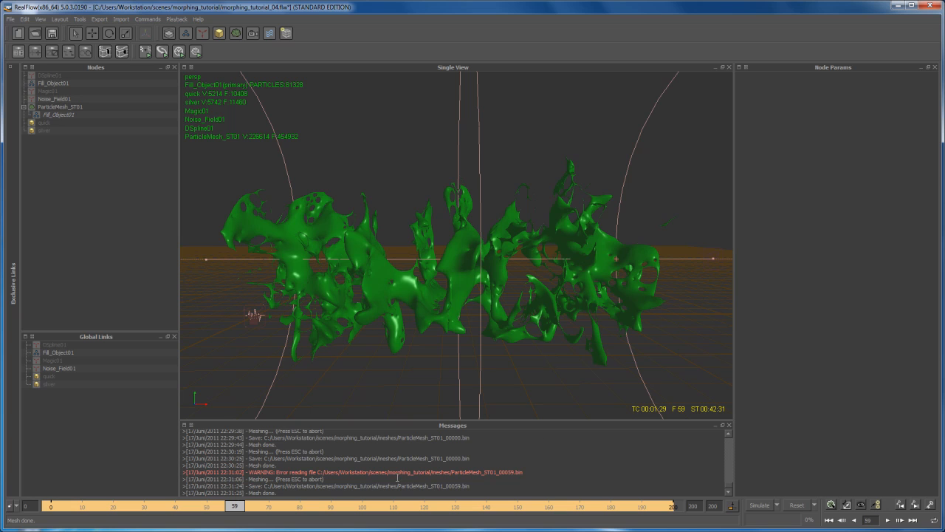
Step: Go to frame 190, build ParticleMesh_ST01 there and deselect it to check the shaded "silver" text
left_click(643, 507)
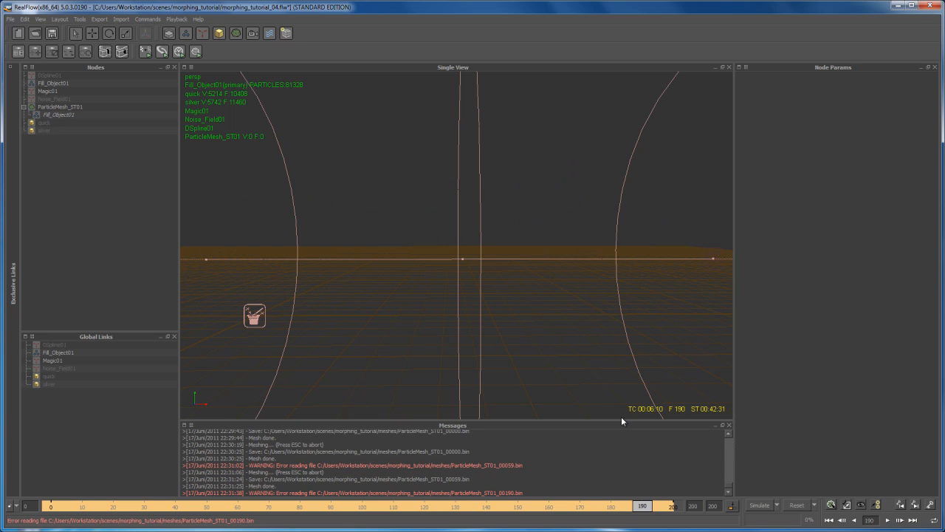
left_click(57, 107)
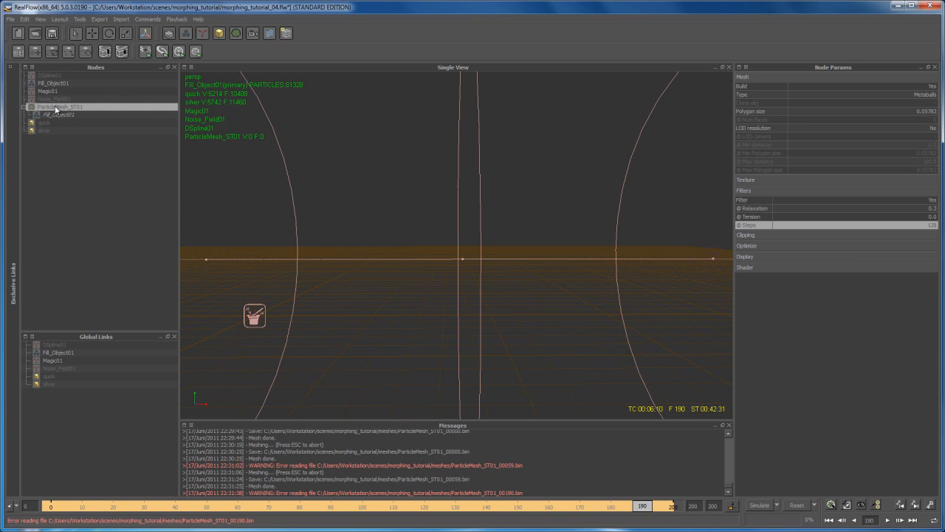
right_click(54, 106)
left_click(73, 162)
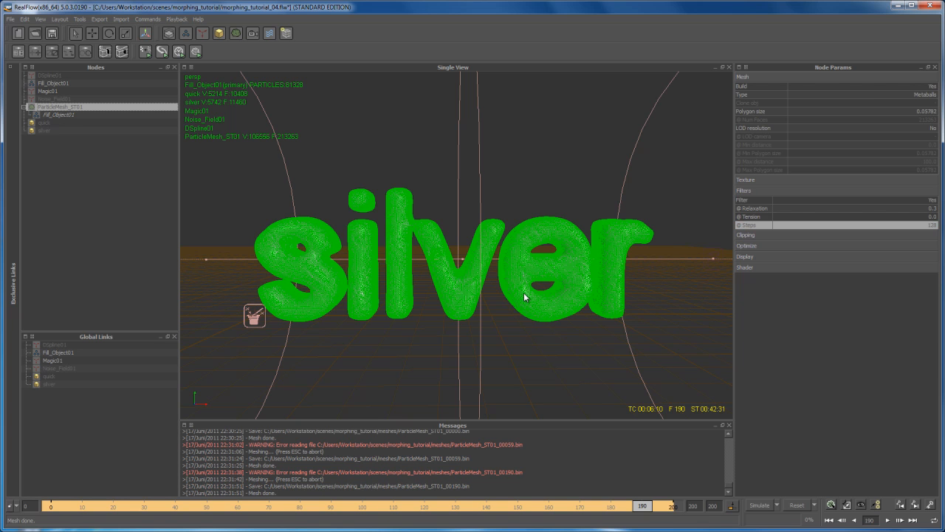
left_click(525, 335)
mouse_move(532, 343)
left_mouse_down("alt")
mouse_move(479, 358)
mouse_move(530, 340)
mouse_move(557, 353)
mouse_move(566, 342)
mouse_move(561, 332)
mouse_move(538, 337)
mouse_move(443, 225)
mouse_move(437, 241)
mouse_move(553, 356)
mouse_move(539, 365)
mouse_move(525, 356)
mouse_move(562, 373)
left_mouse_up("alt")
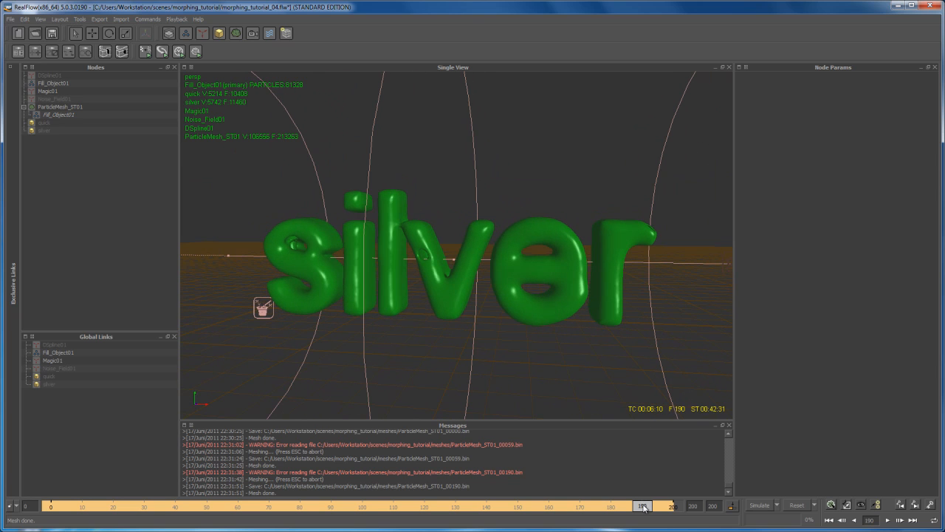
Step: Move to the last frame, 200, build ParticleMesh_ST01 and deselect it to check the final "silver" surface
left_click_drag(642, 505, 680, 511)
mouse_move(528, 355)
left_mouse_down("alt")
mouse_move(538, 353)
mouse_move(529, 347)
left_mouse_up("alt")
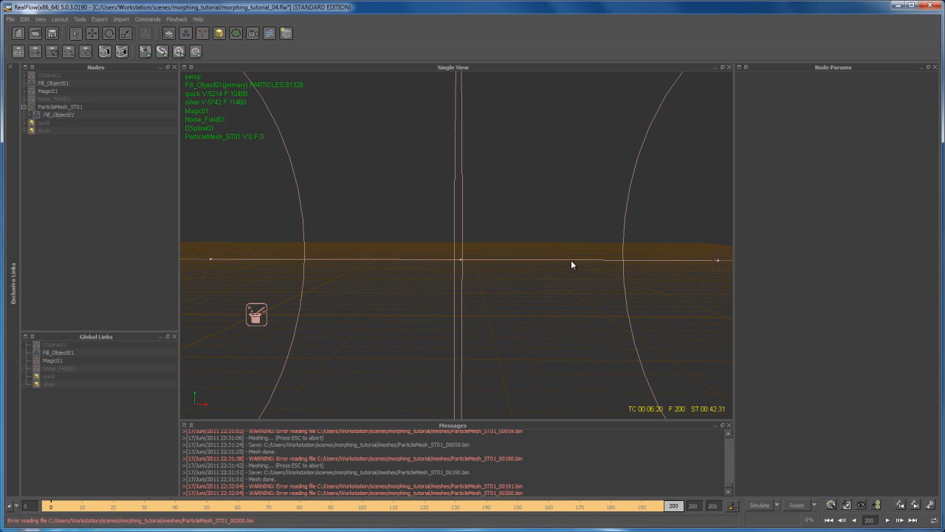
left_click(65, 105)
right_click(64, 106)
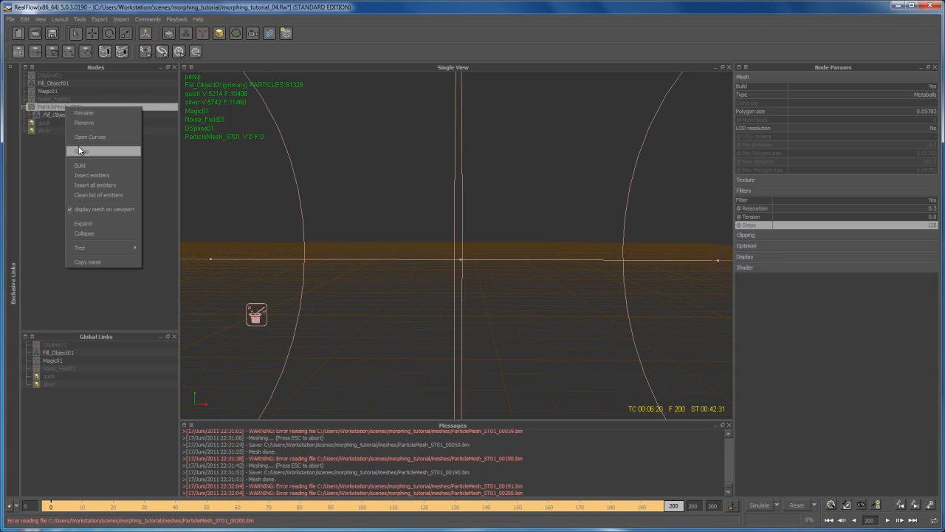
left_click(82, 165)
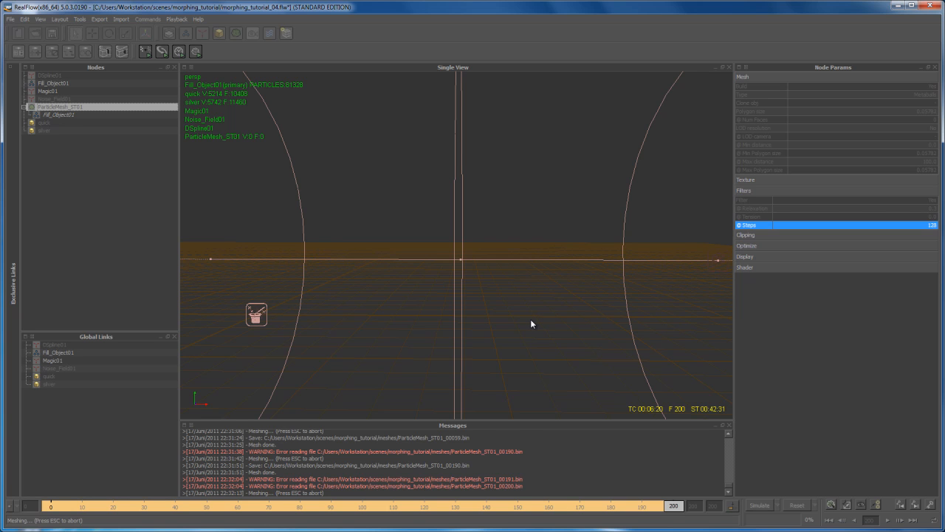
left_click(545, 349)
middle_click_drag(546, 354, 453, 279)
scroll(488, 329, "up", 5)
scroll(528, 318, "down", 5)
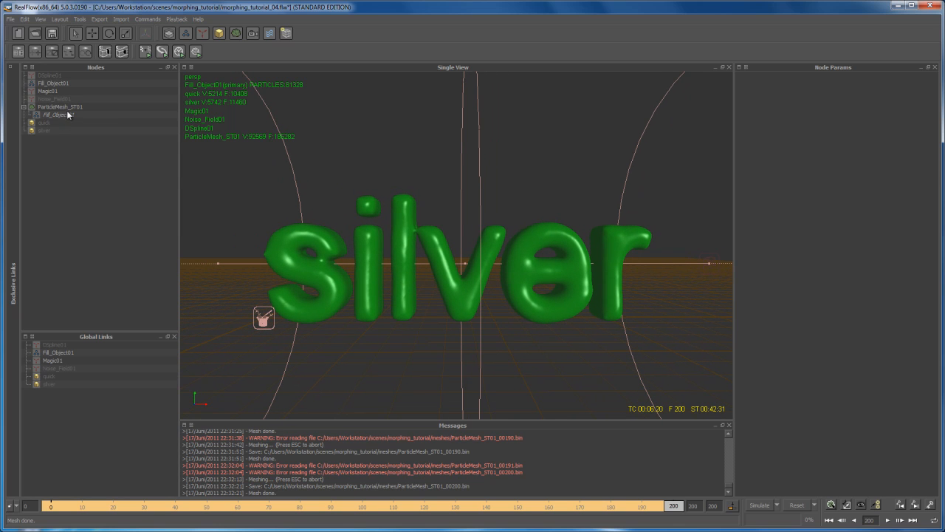
middle_click_drag(491, 342, 480, 324)
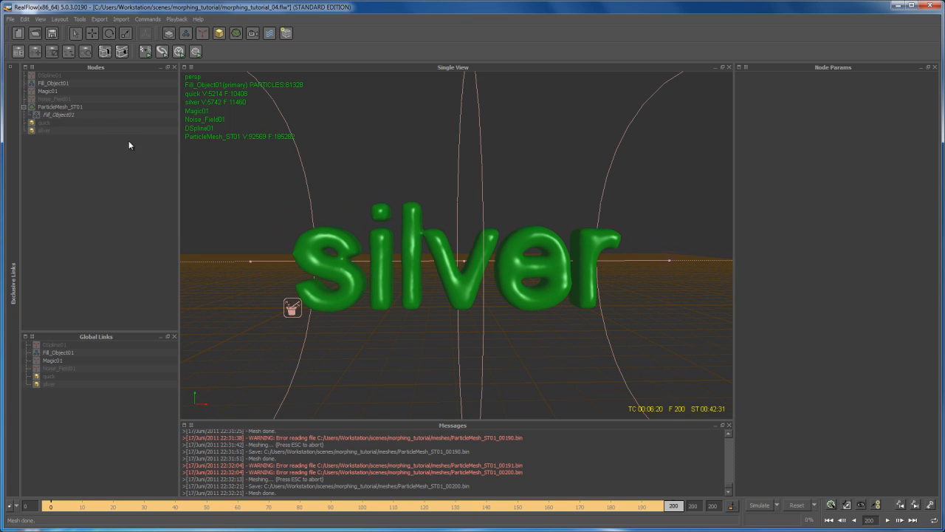
Step: Select ParticleMesh_ST01, return to frame 0 and build its meshes for the whole sequence up to frame 200
left_click(51, 105)
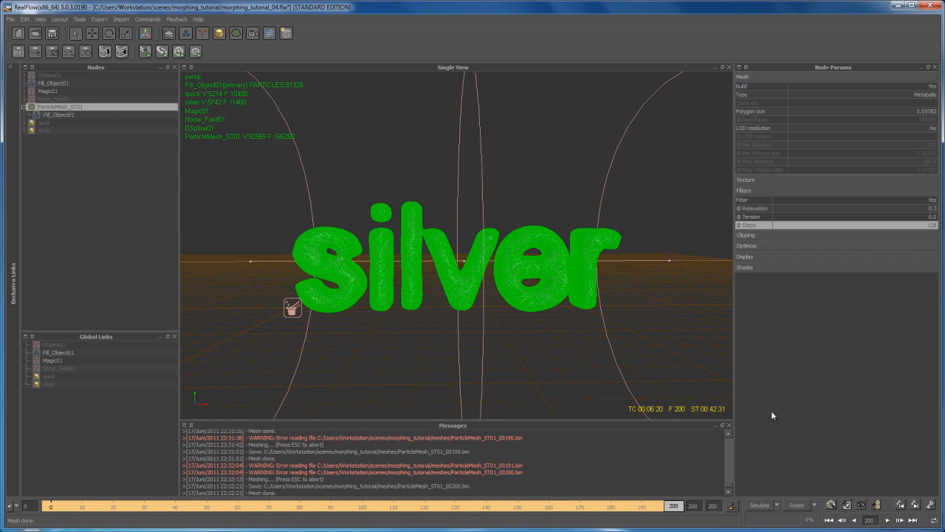
left_click(829, 520)
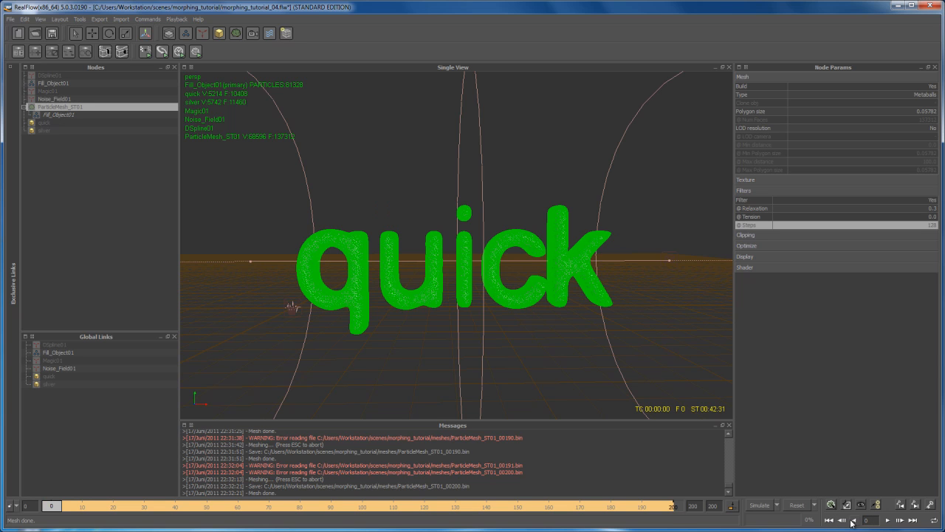
left_click(196, 52)
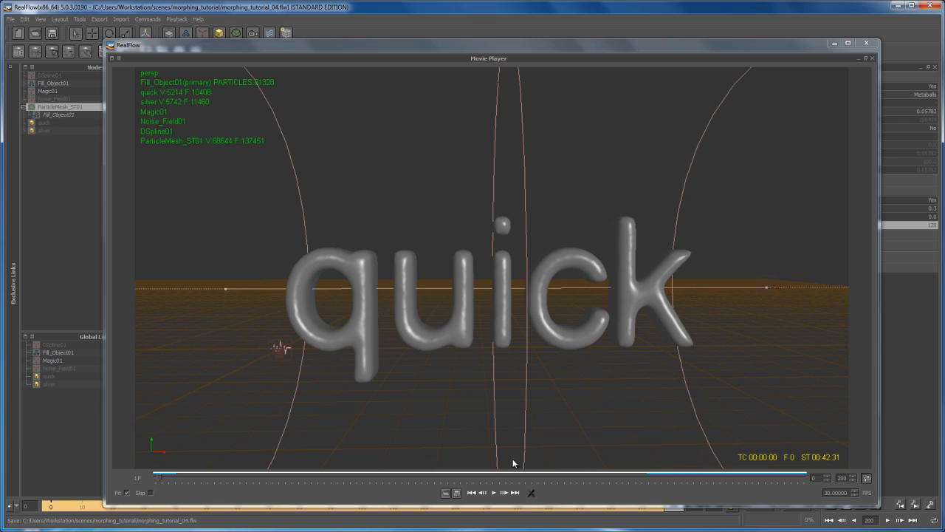
Step: Play the meshed "quick" to "silver" morph preview in the Movie Player, stop it and close the player
left_click(493, 493)
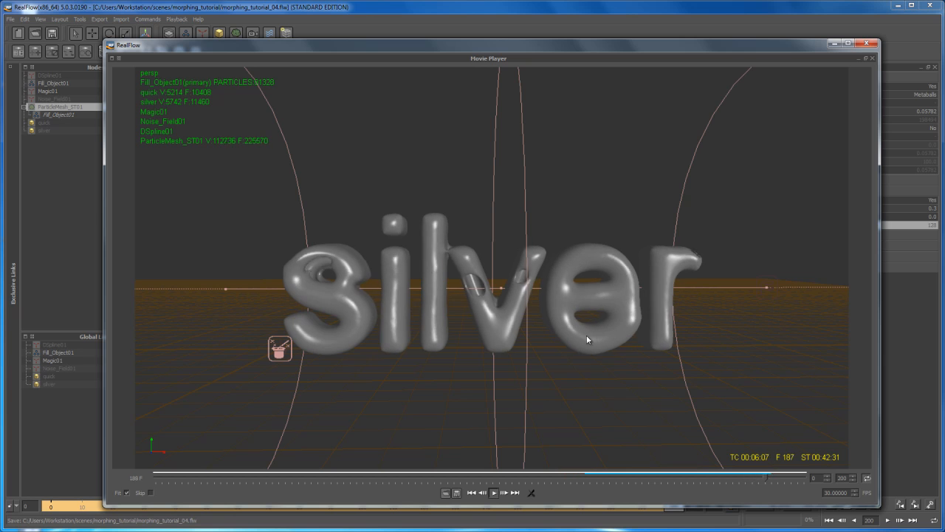
left_click(495, 493)
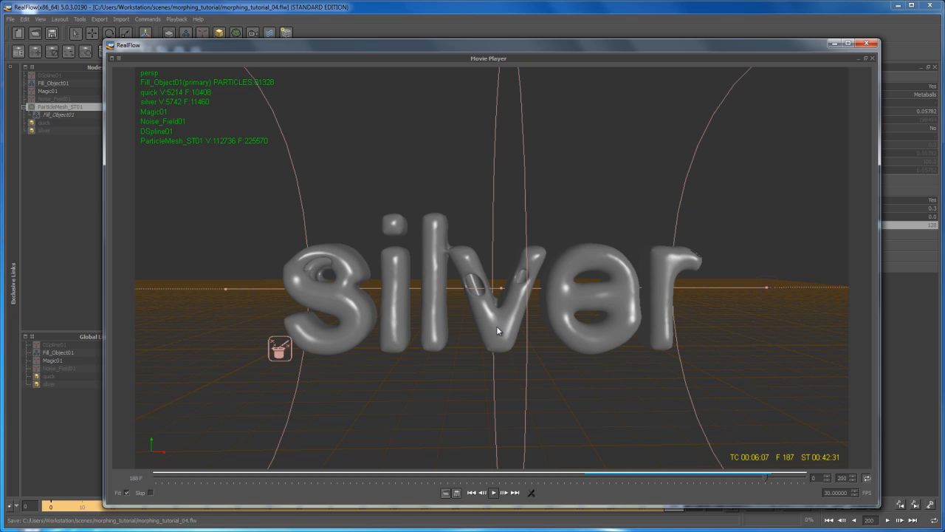
left_click(868, 44)
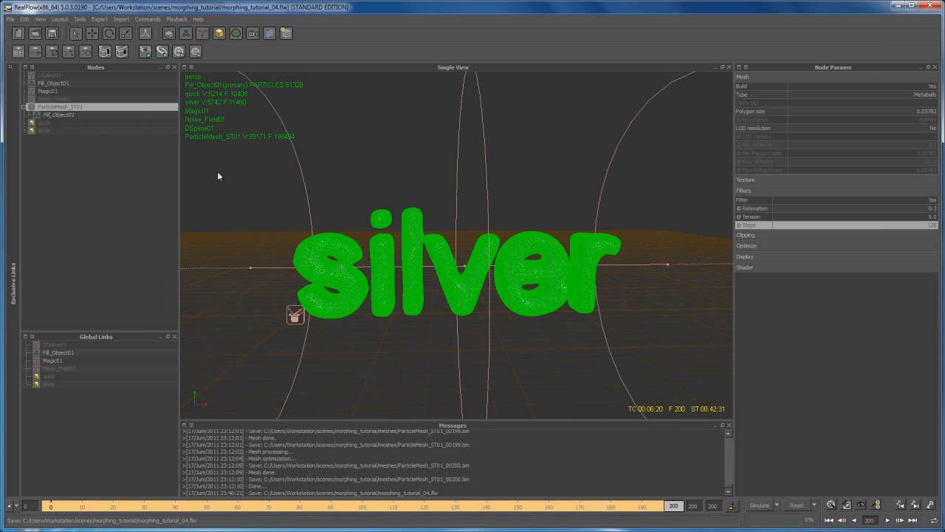
Step: Save the morphing_tutorial_04 project
left_click(11, 19)
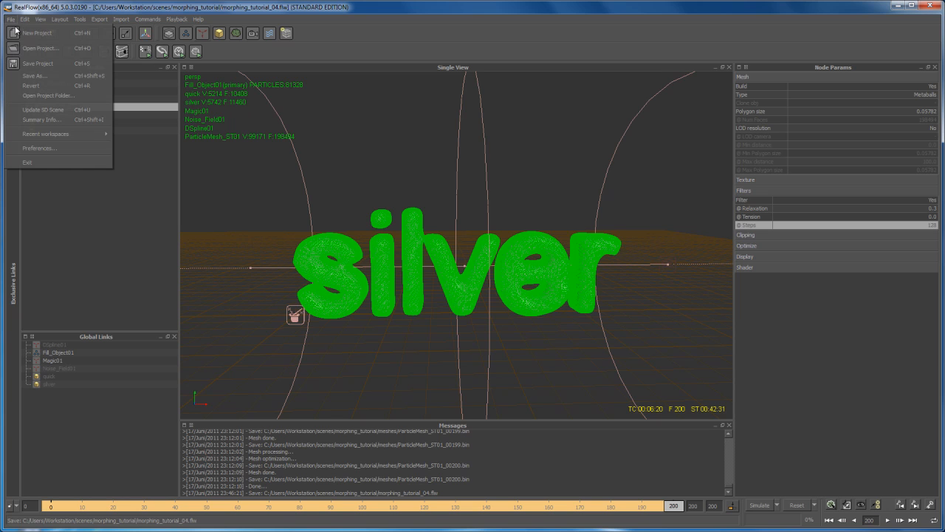
left_click(37, 64)
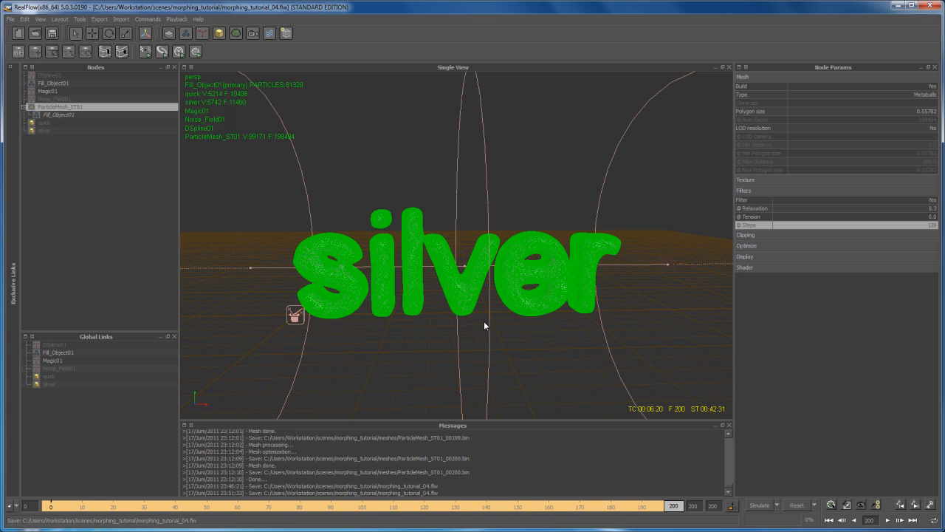